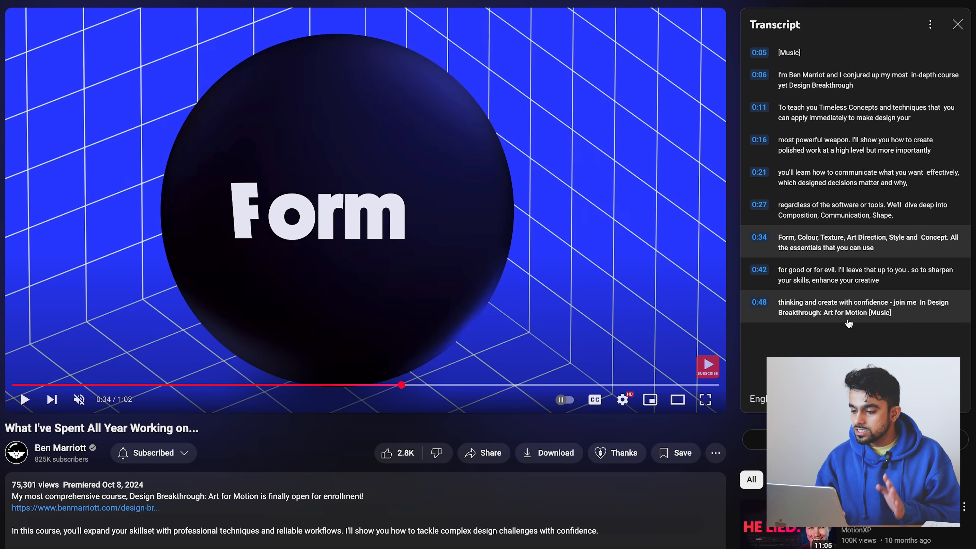
- Copy the full video transcript from the opening lines through 0:48 and switch to the ChatGPT conversation
drag(897, 318, 782, 88)
mouse_move(6, 530)
scroll(78, 186, up, 3)
click(74, 177)
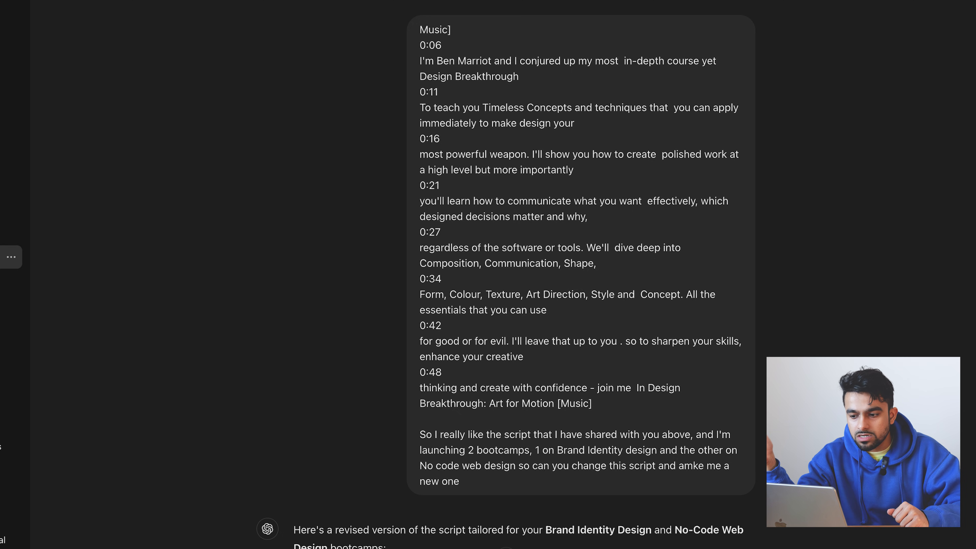
- Copy ChatGPT's revised bootcamp script from the opening [Music] line through 0:48 and open a new browser tab
scroll(507, 269, down, 10)
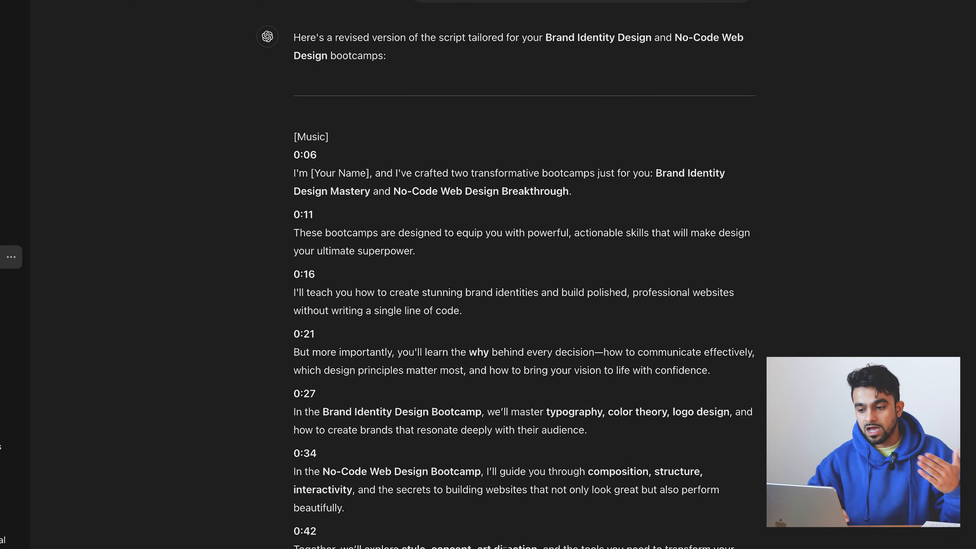
scroll(507, 270, down, 2)
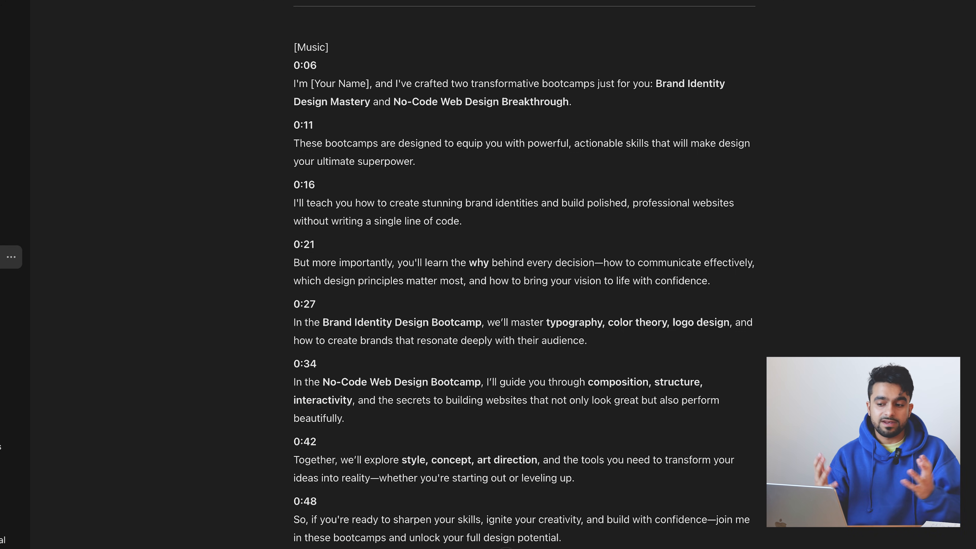
drag(563, 538, 294, 50)
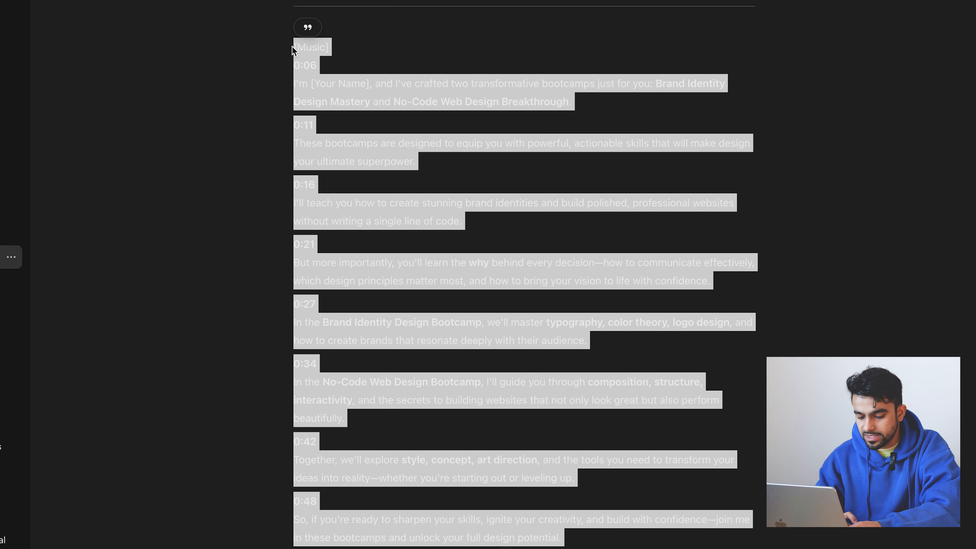
click(770, 159)
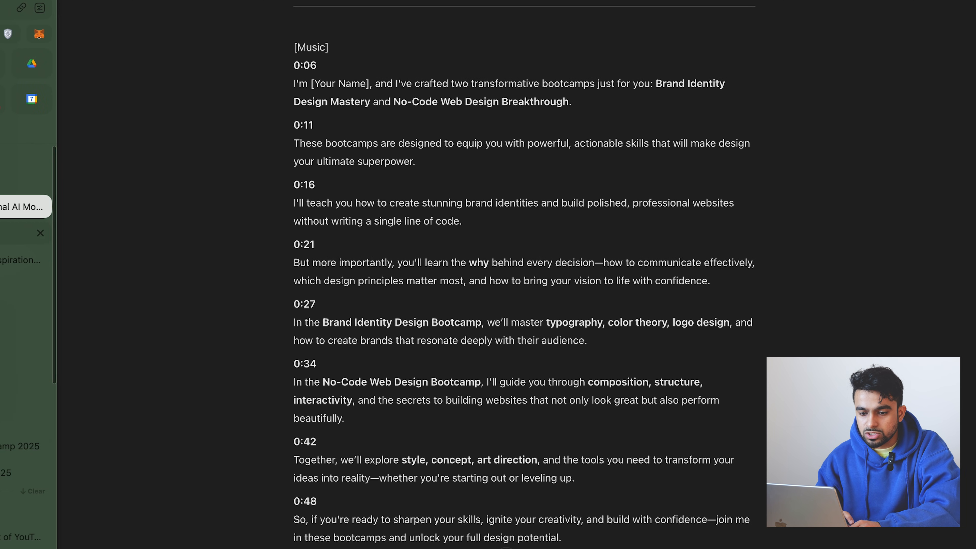
key(super+t)
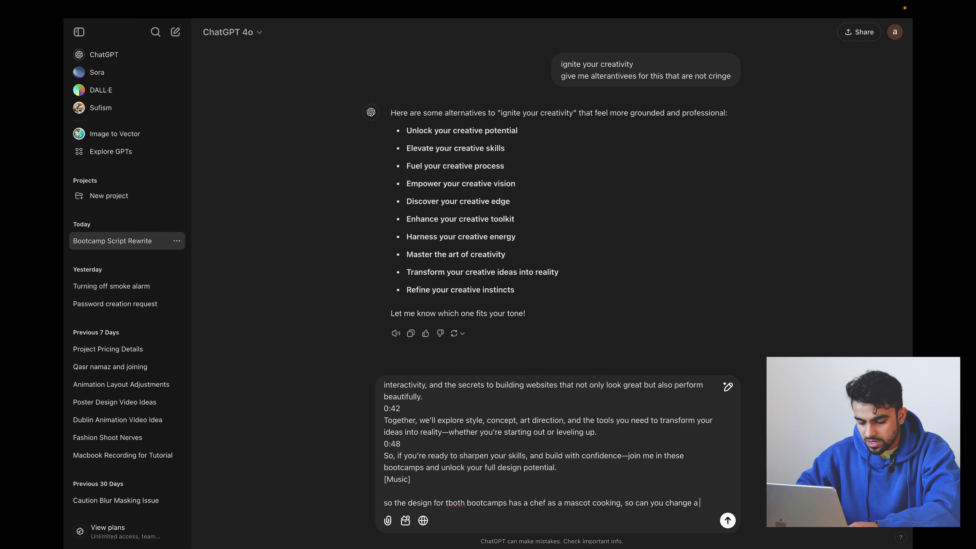
- Finish and send the prompt asking ChatGPT to change a few script terms to follow the cooking chef mascot's visual language
text(ew)
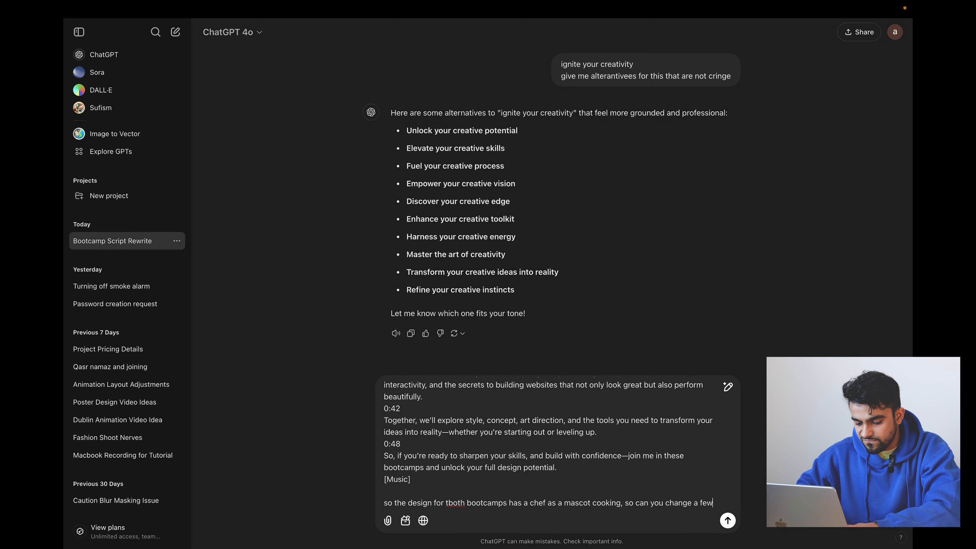
text( terms tha)
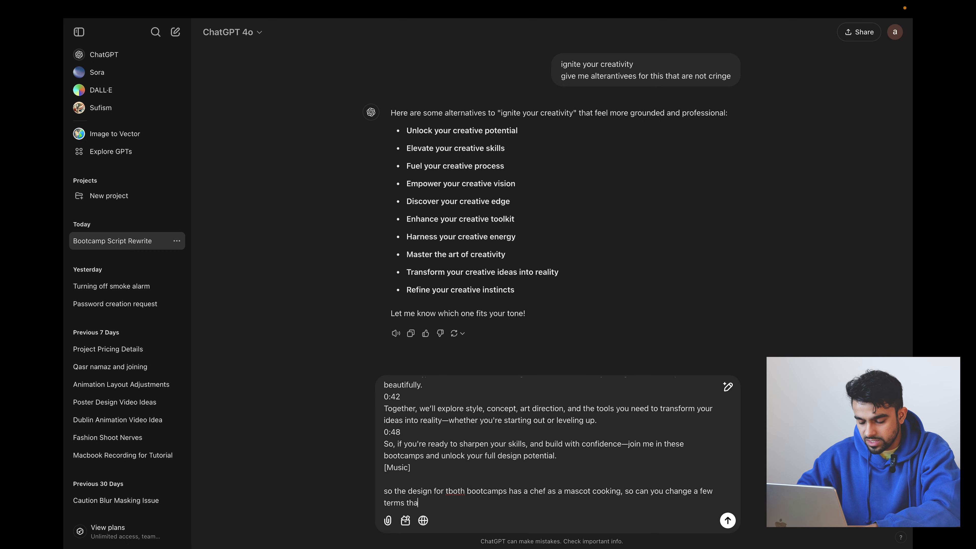
text(t Ikind of)
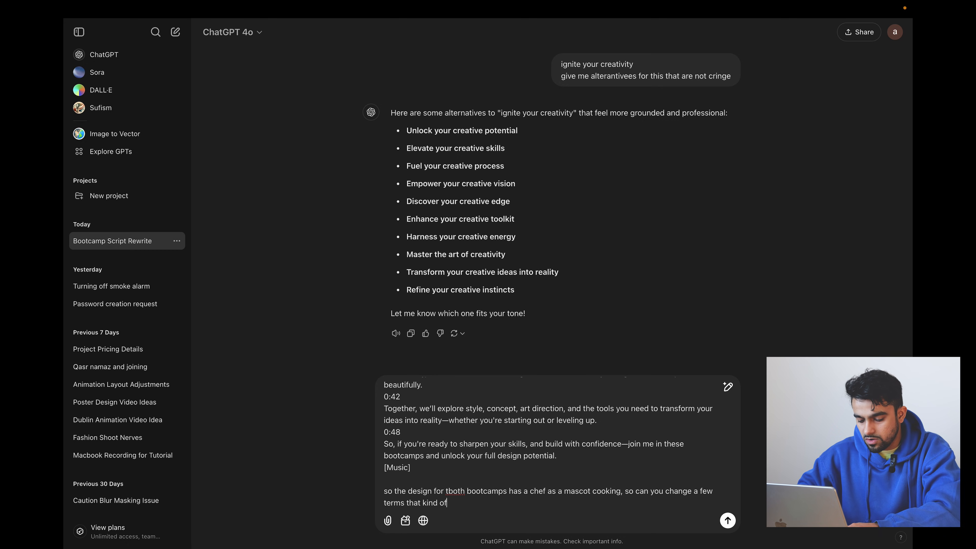
text( follow that )
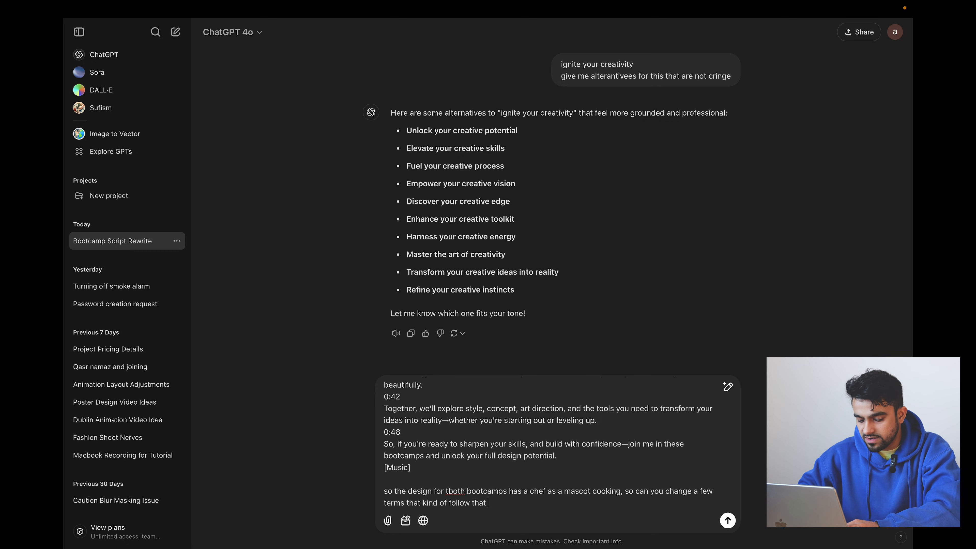
text(visual langue )
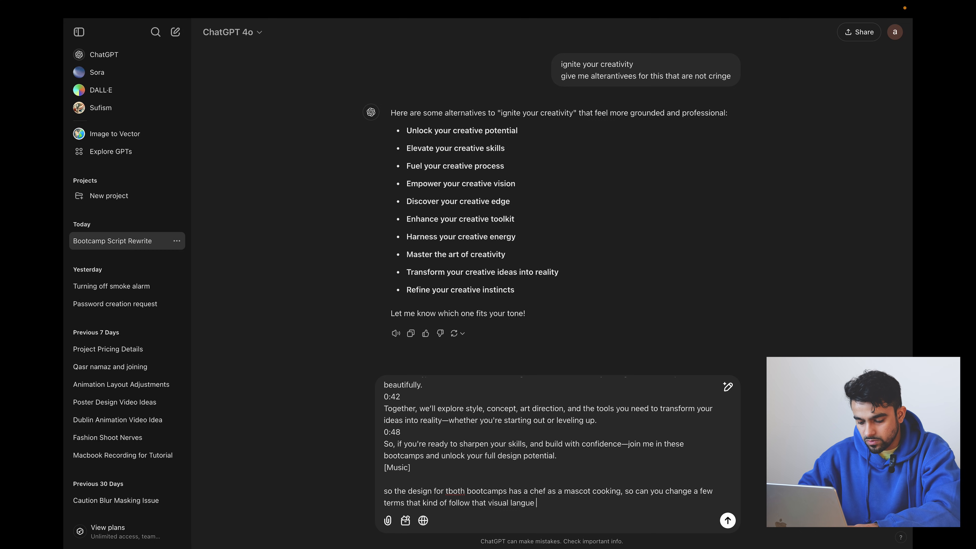
text(int he script)
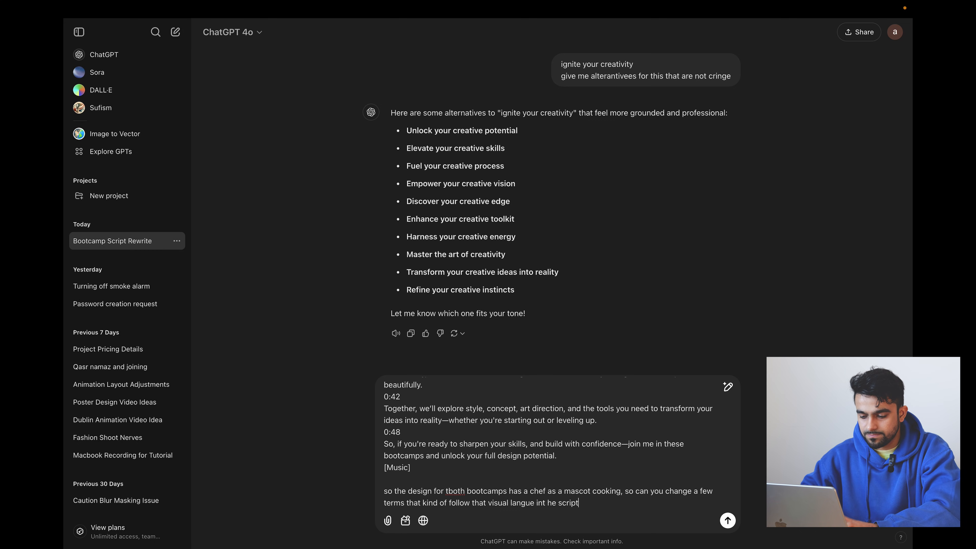
key(Return)
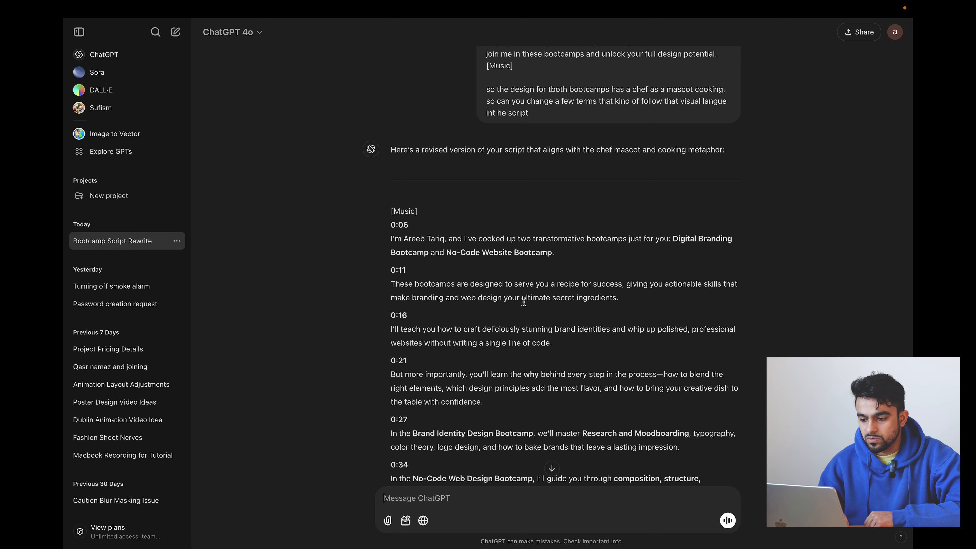
- Review the cooking-themed script, copy it from the first to the last [Music] line, and paste it into the Untitled document
drag(523, 299, 649, 298)
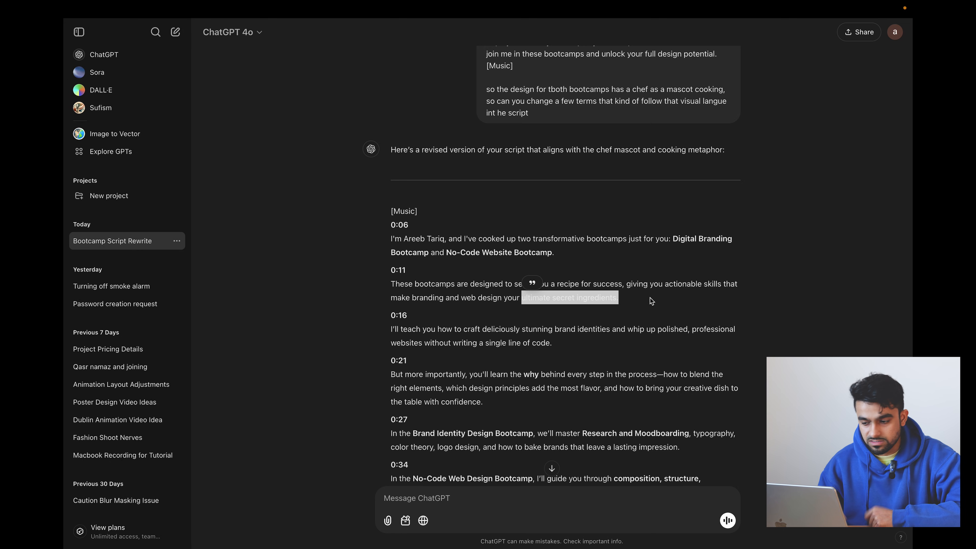
scroll(650, 297, down, 1)
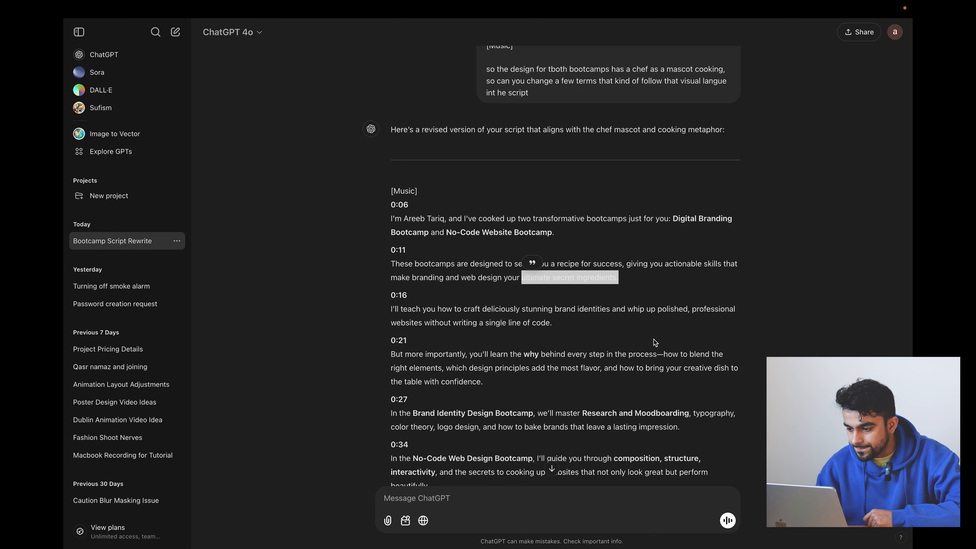
scroll(655, 343, down, 1)
scroll(558, 385, down, 1)
scroll(559, 385, up, 1)
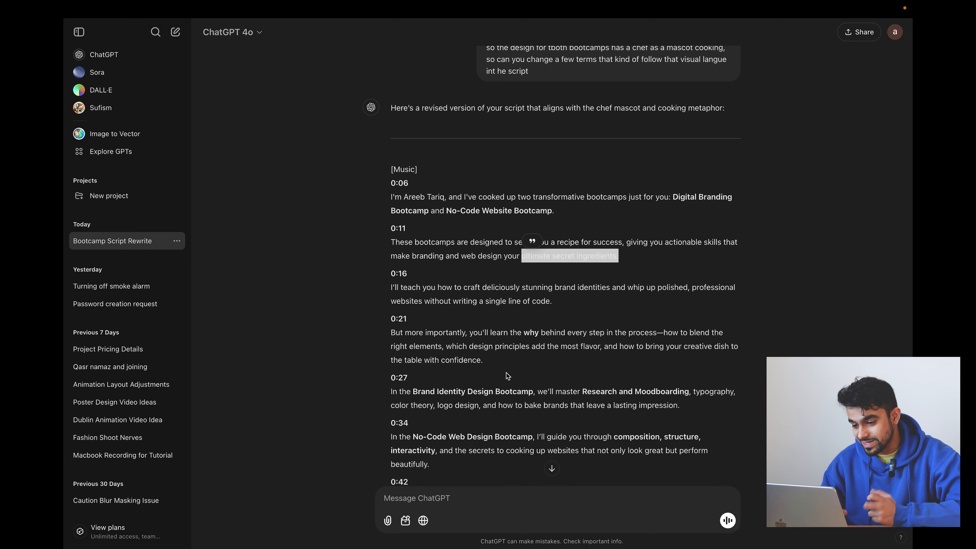
scroll(506, 372, down, 1)
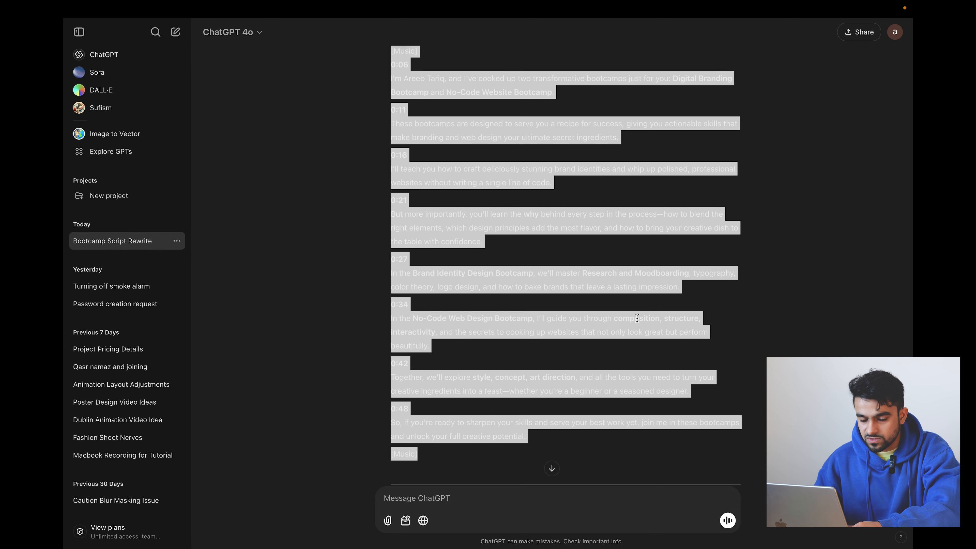
mouse_move(64, 306)
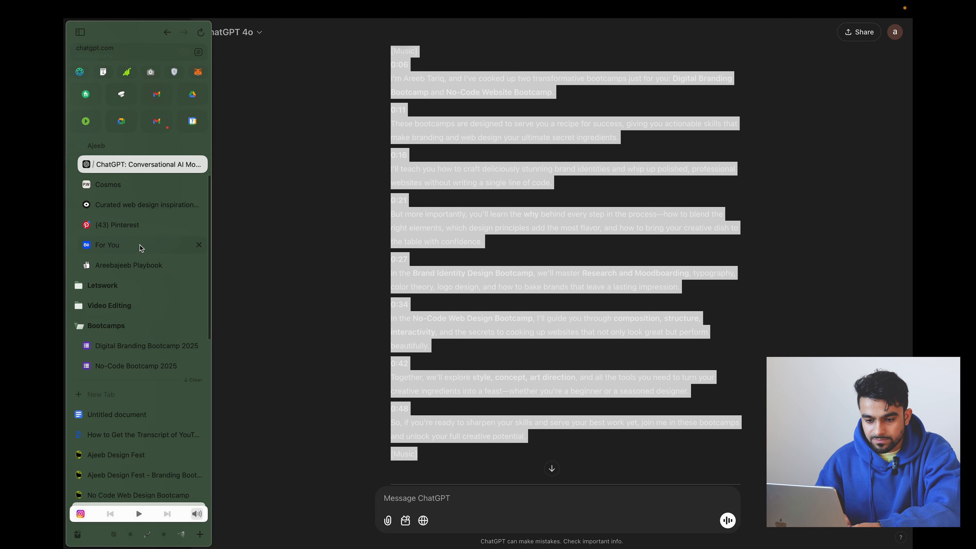
click(117, 415)
key(ctrl+v)
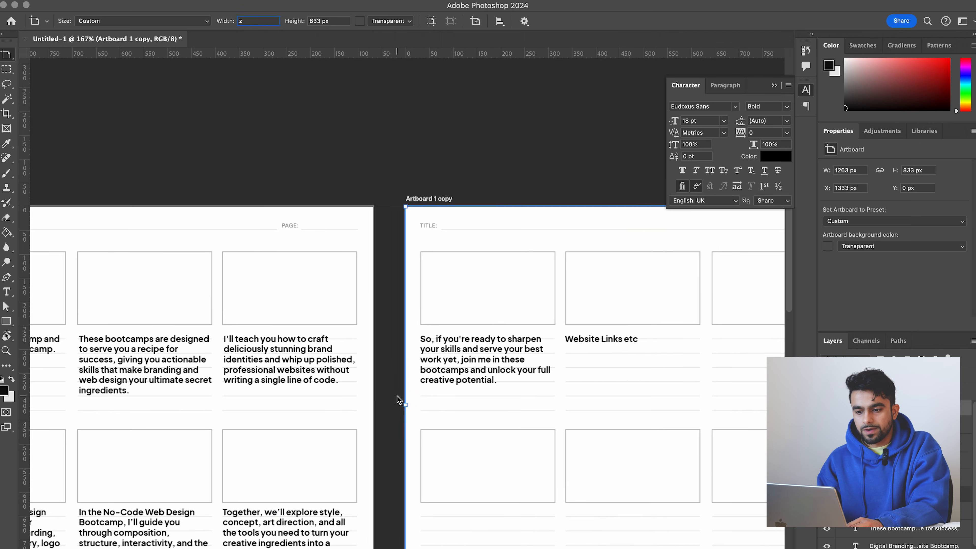
- Add a text note in the first storyboard frame with the presenter's first name followed by "masked out talking to camera"
scroll(397, 400, left, 5)
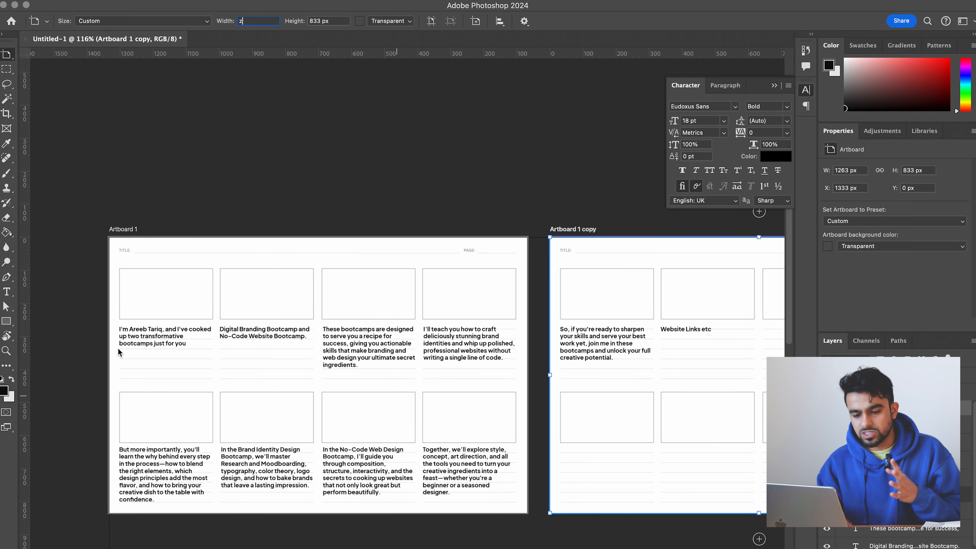
scroll(117, 292, up, 5)
scroll(118, 292, left, 8)
scroll(124, 278, up, 3)
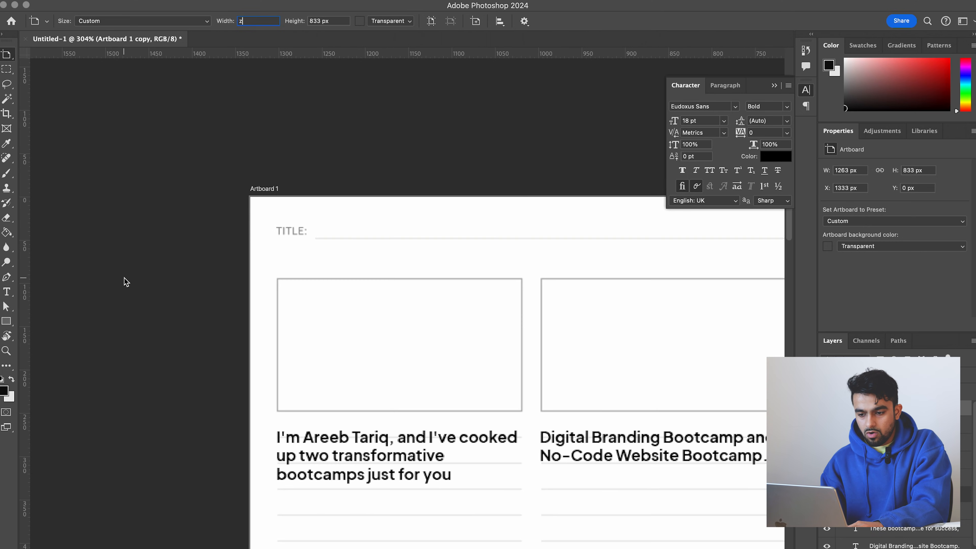
scroll(124, 282, up, 4)
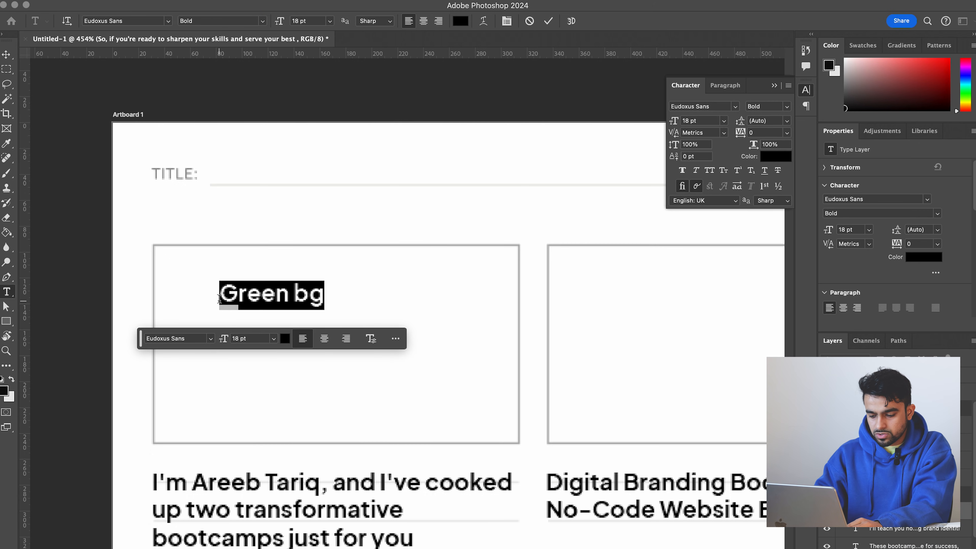
text(a)
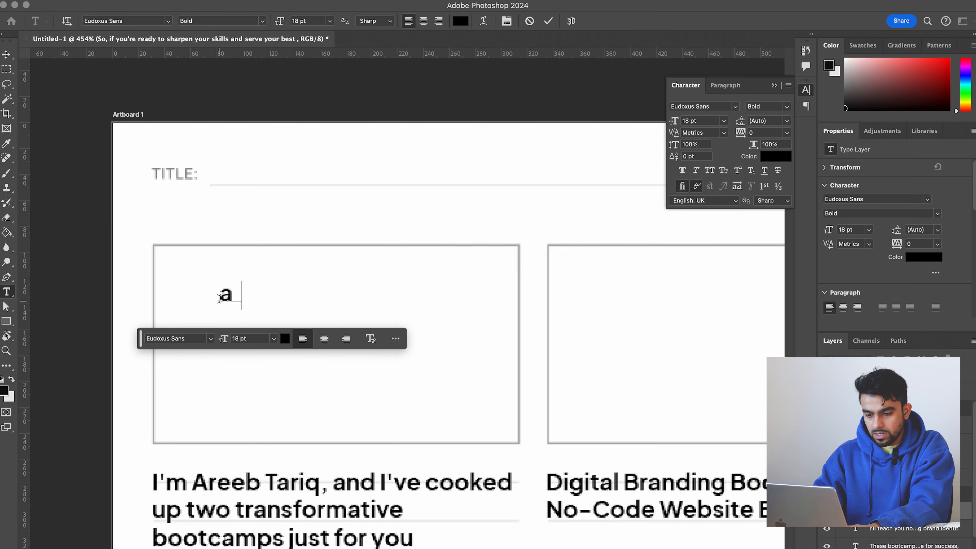
text(reeb masked)
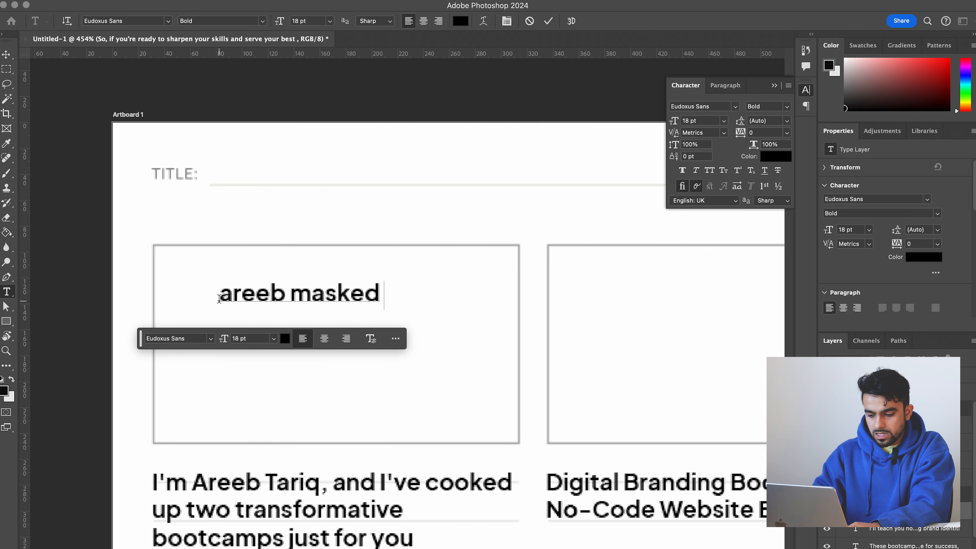
text( out talking )
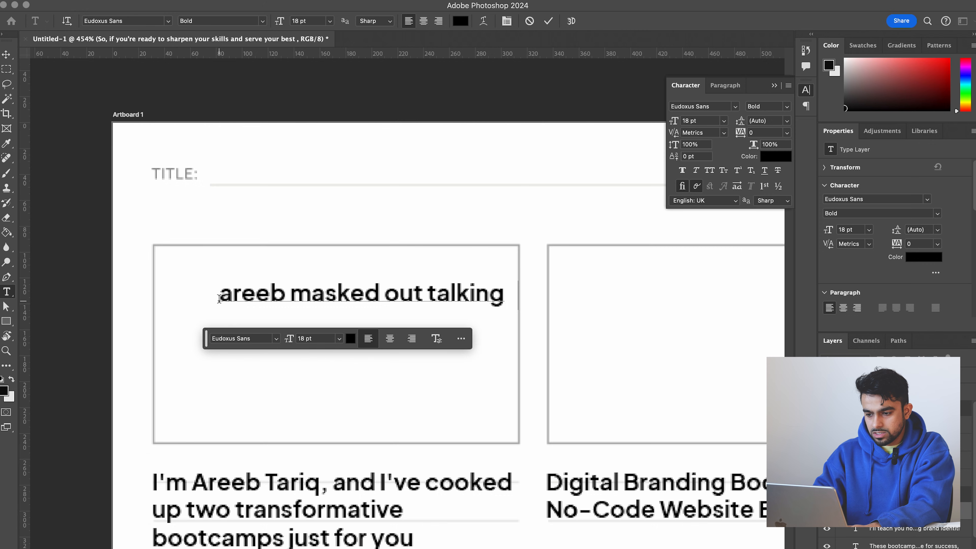
text(to camer)
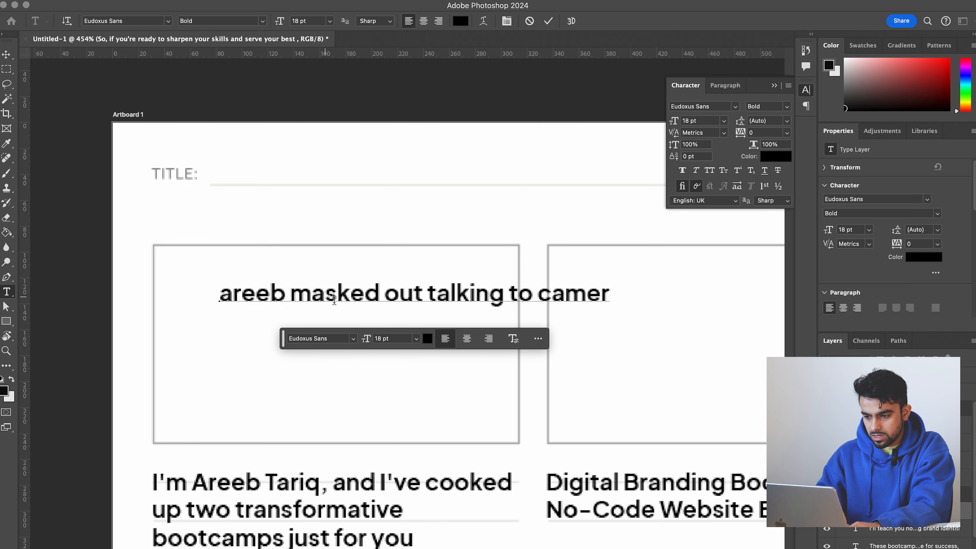
- Break the note onto a second line after "talking to" and move it into the upper part of the first frame
click(538, 301)
key(Return)
key(super+Return)
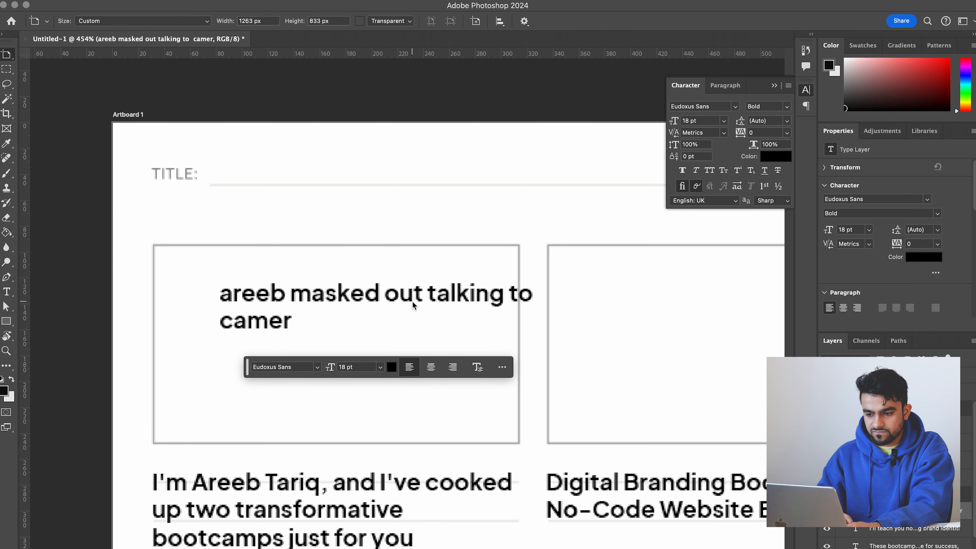
drag(414, 298, 356, 288)
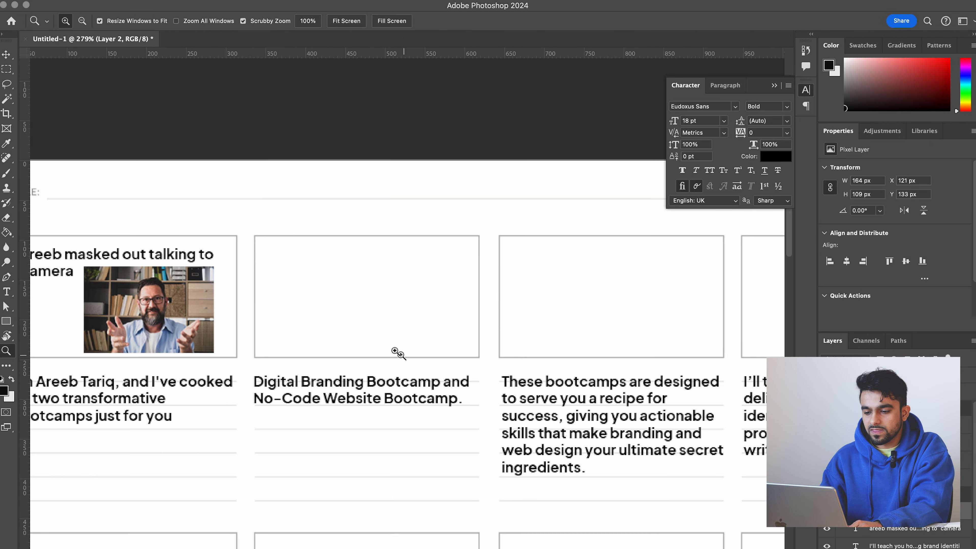
click(335, 289)
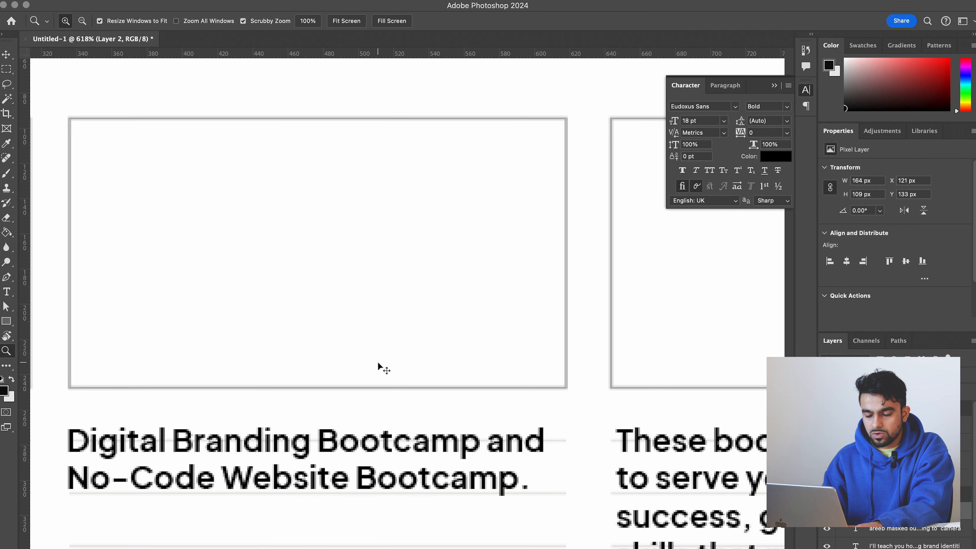
- Copy the Digital Branding Bootcamp poster from its web page and paste it into the Photoshop storyboard
key(super+Tab)
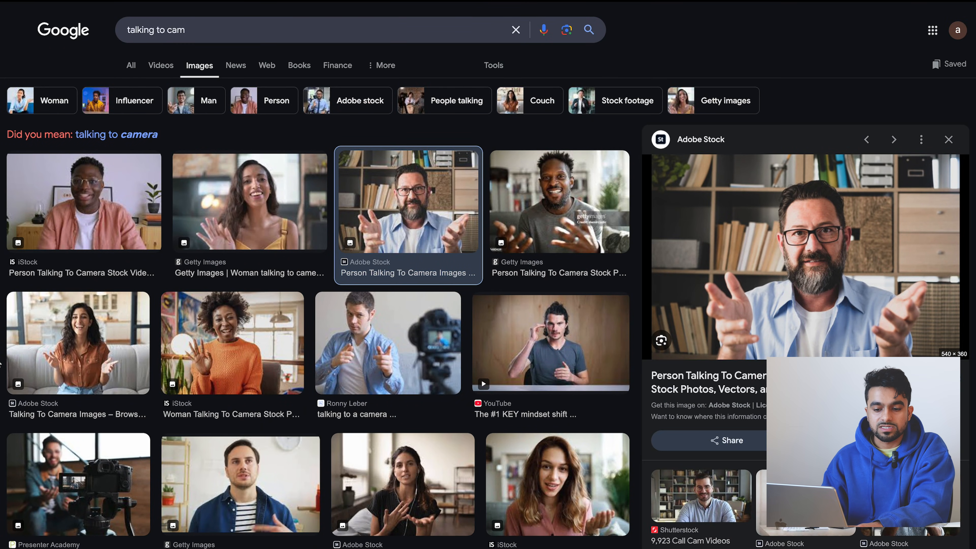
mouse_move(2, 452)
scroll(65, 516, down, 4)
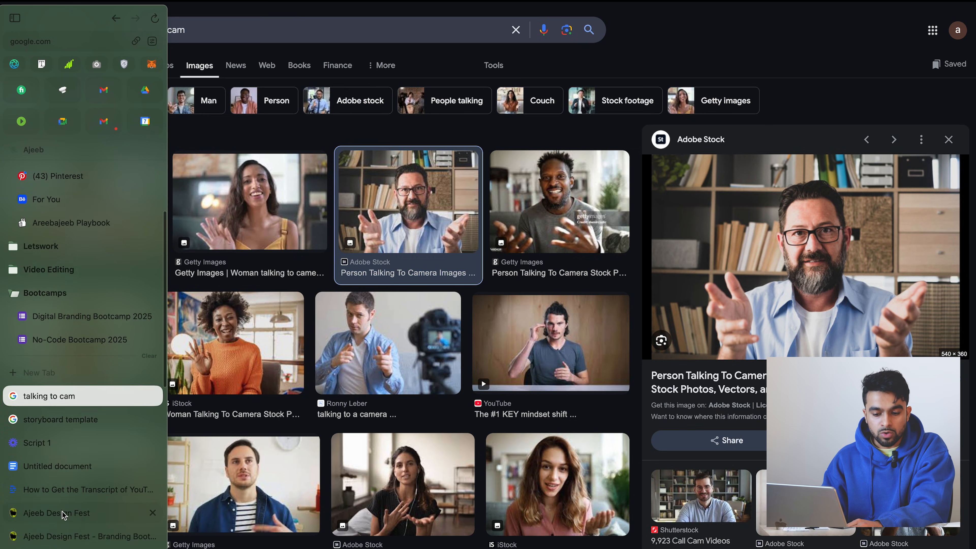
click(62, 493)
click(384, 456)
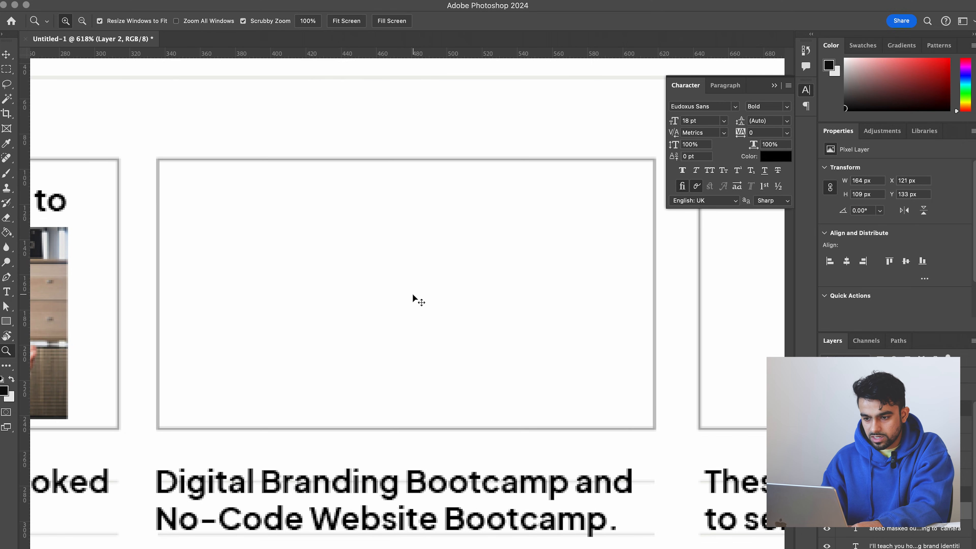
key(super+v)
scroll(413, 295, down, 5)
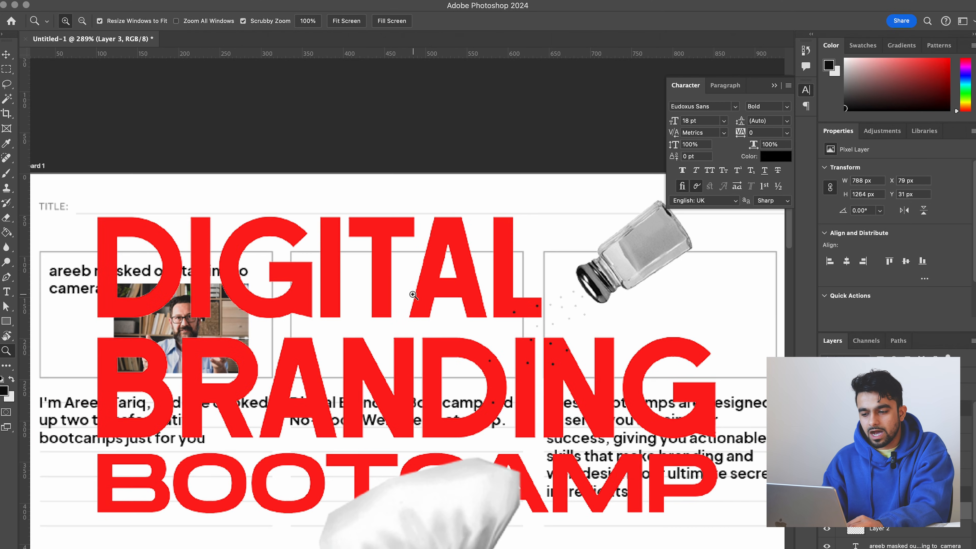
- Scale the pasted Digital Branding Bootcamp poster down to fit the second storyboard frame
key(ctrl+t)
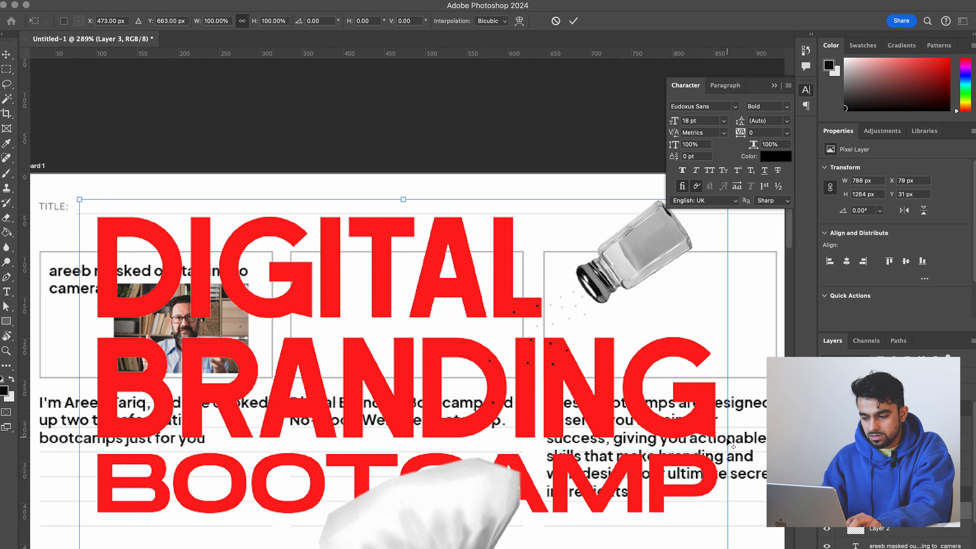
scroll(379, 233, down, 2)
drag(407, 252, 406, 356)
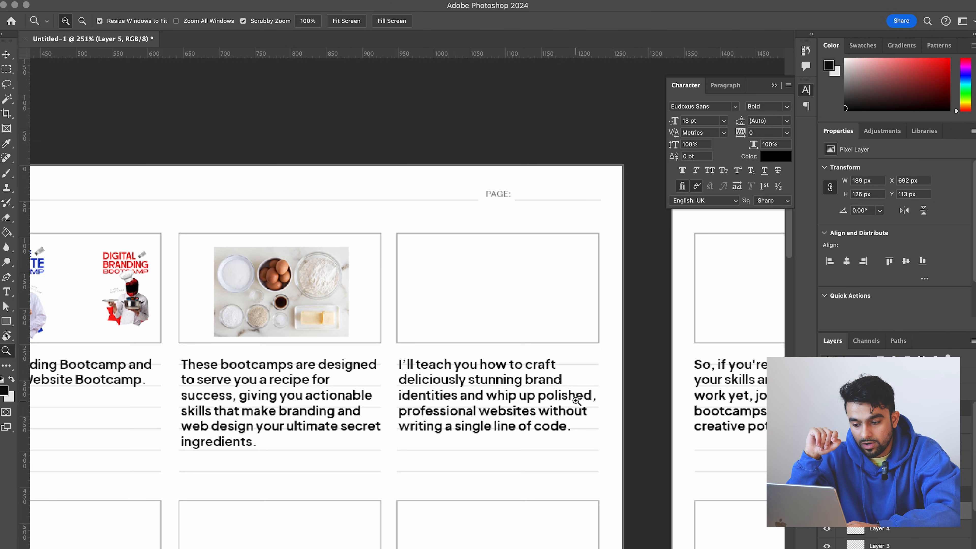
- Duplicate the first frame's "masked out talking to camera" note into the fourth frame of the top row
click(547, 330)
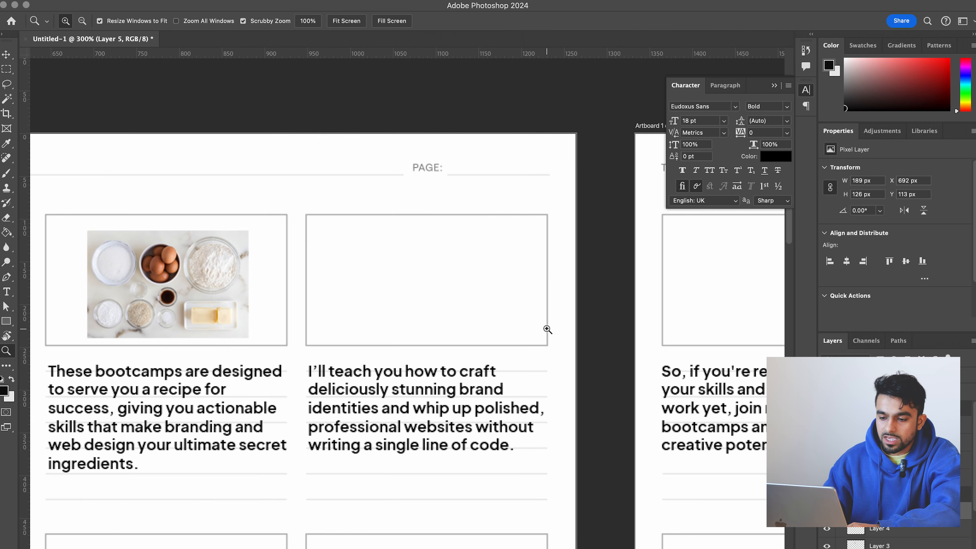
drag(370, 321, 327, 320)
scroll(326, 320, left, 3)
key(v)
drag(100, 297, 443, 298)
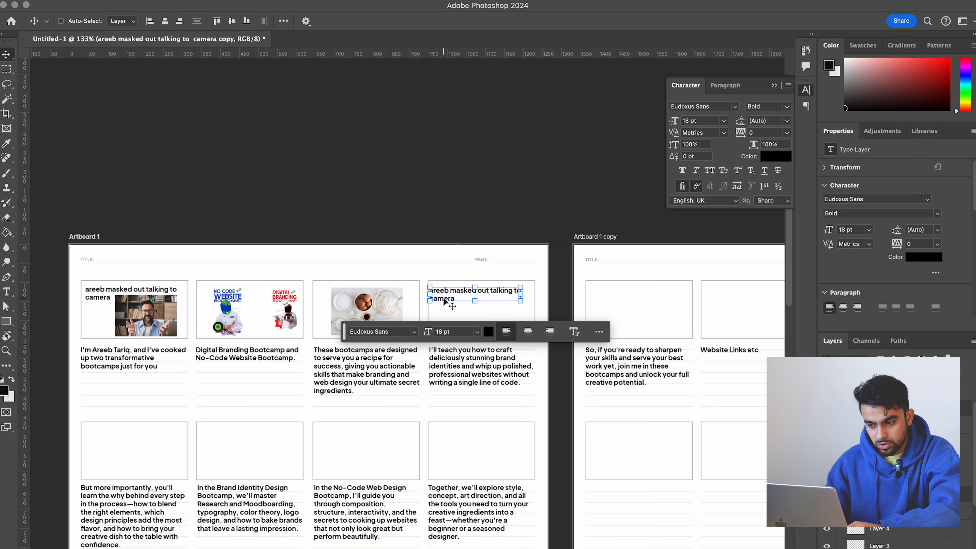
- Replace the duplicated note's text with "brand"
scroll(443, 298, right, 3)
scroll(444, 302, up, 5)
key(t)
double_click(337, 237)
key(super+a)
text(brand)
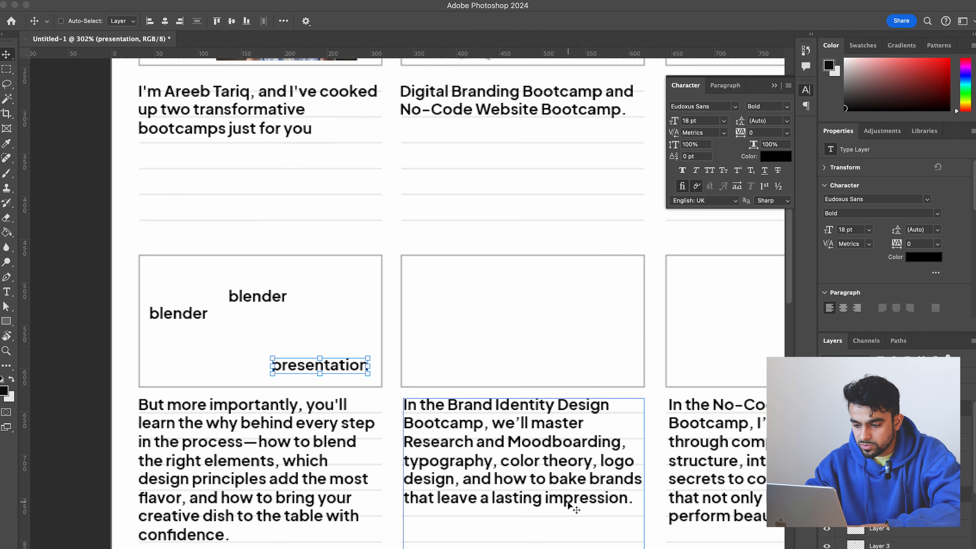
- Duplicate the "presentation" note into the second frame of the lower row and replace its text with "fake restaurant branding"
scroll(569, 505, right, 5)
scroll(569, 504, down, 1)
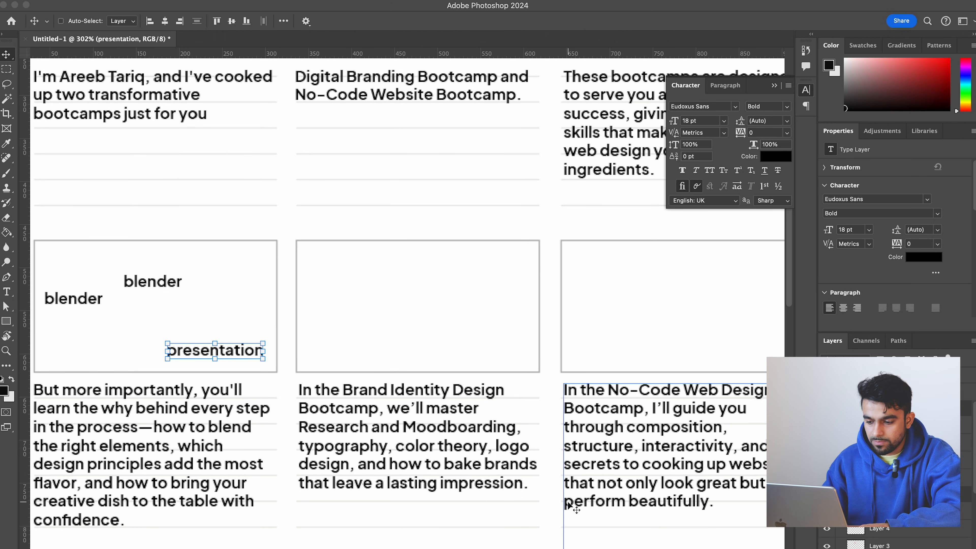
scroll(558, 504, right, 2)
drag(196, 350, 409, 303)
key(t)
click(408, 303)
double_click(409, 303)
text(fake restaurant branding)
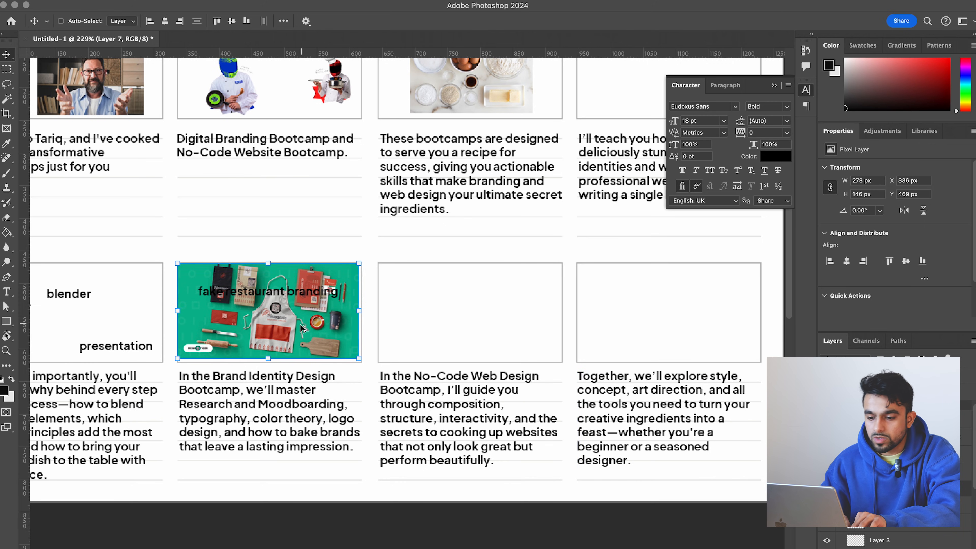
- Duplicate the green restaurant branding mockup and its "fake restaurant branding" note into the third frame of the lower row
drag(302, 333, 503, 334)
super+click(303, 296)
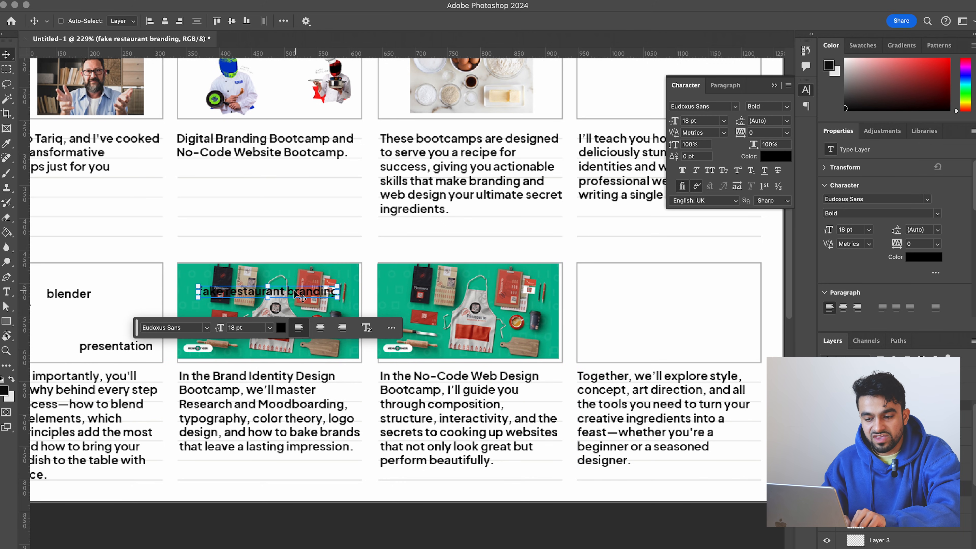
drag(304, 296, 515, 296)
key(z)
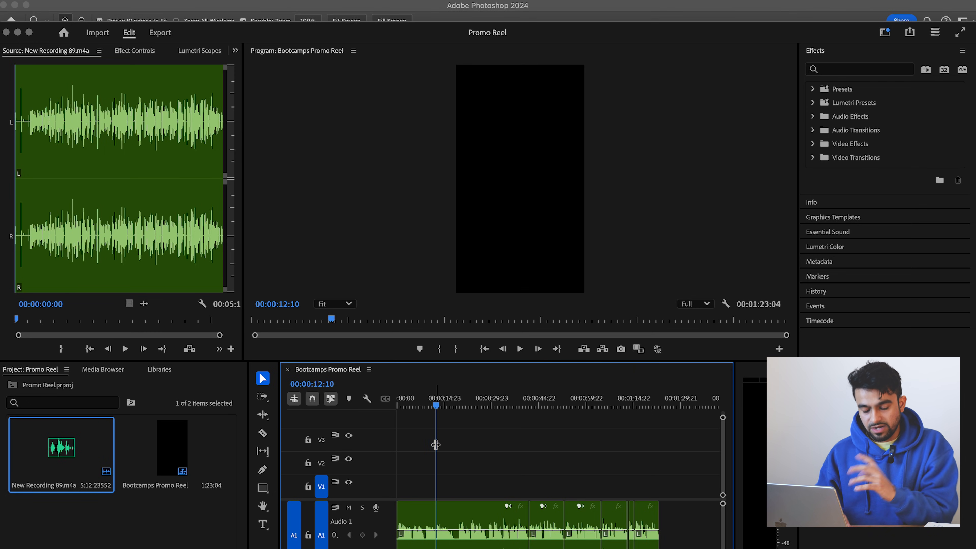
- In Premiere Pro, cut the unwanted section after 00:00:08:19 out of the voiceover and close the gap it leaves
key(=)
key(=)
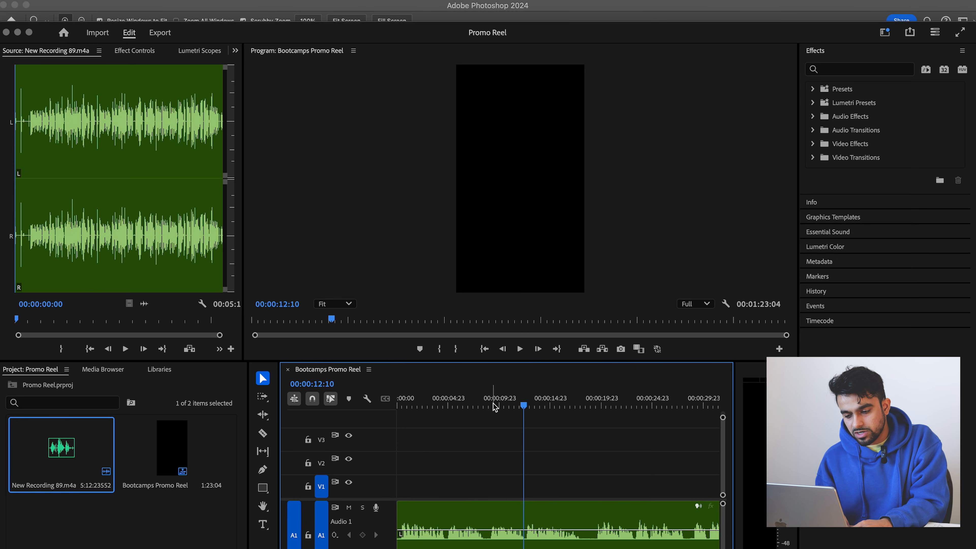
key(space)
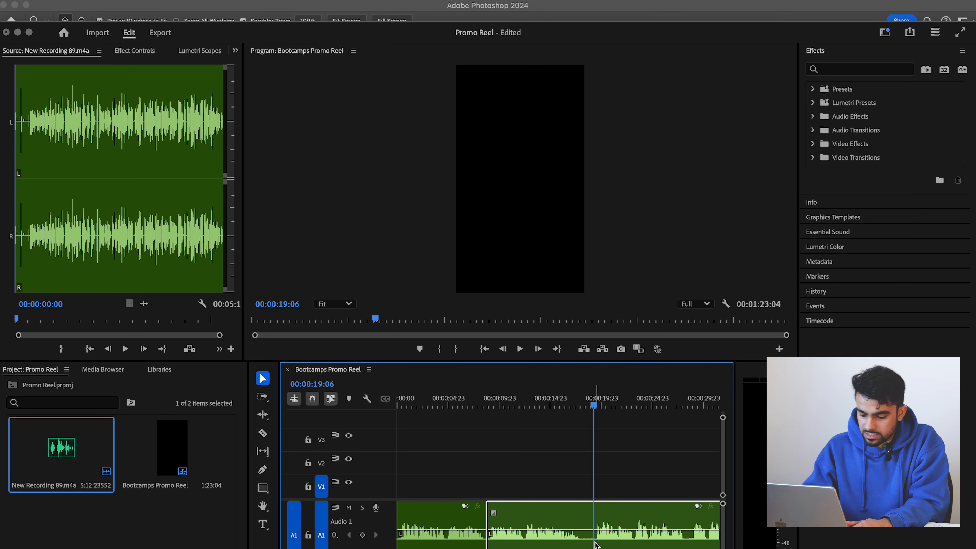
key(super+k)
key(Delete)
right_click(567, 537)
click(596, 545)
key(minus)
key(minus)
key(minus)
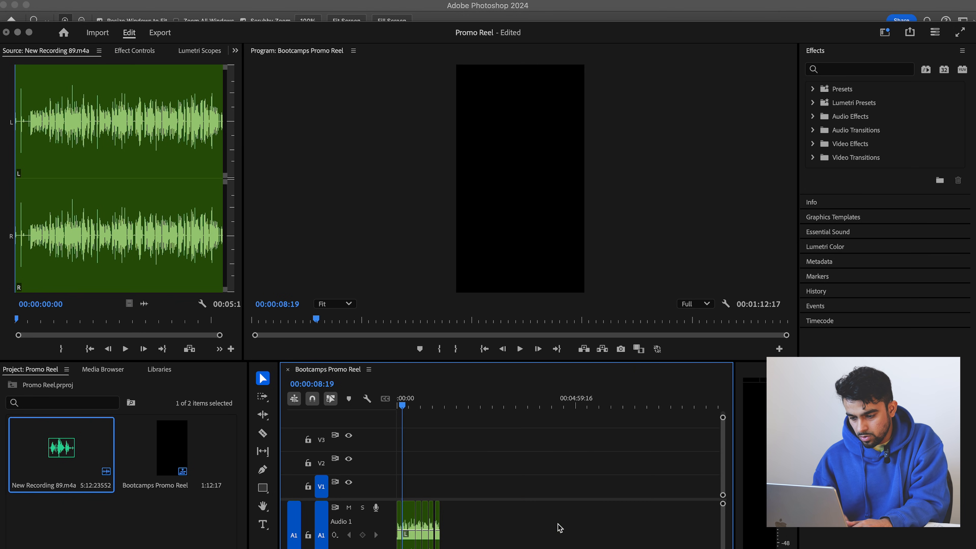
- Examine the voiceover clips along the whole timeline up to the sequence end and place the playhead at 00:00:04:18
key(End)
key(equal)
key(equal)
key(equal)
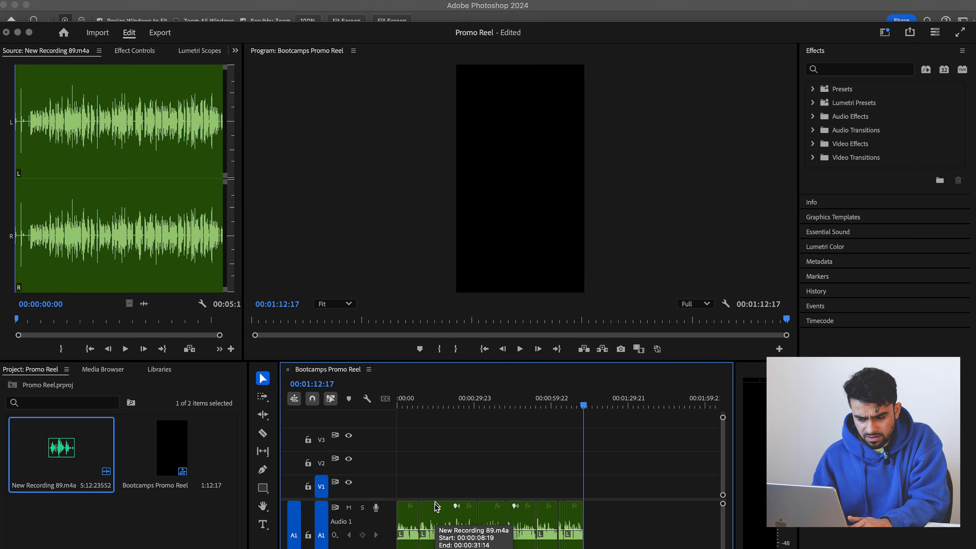
key(minus)
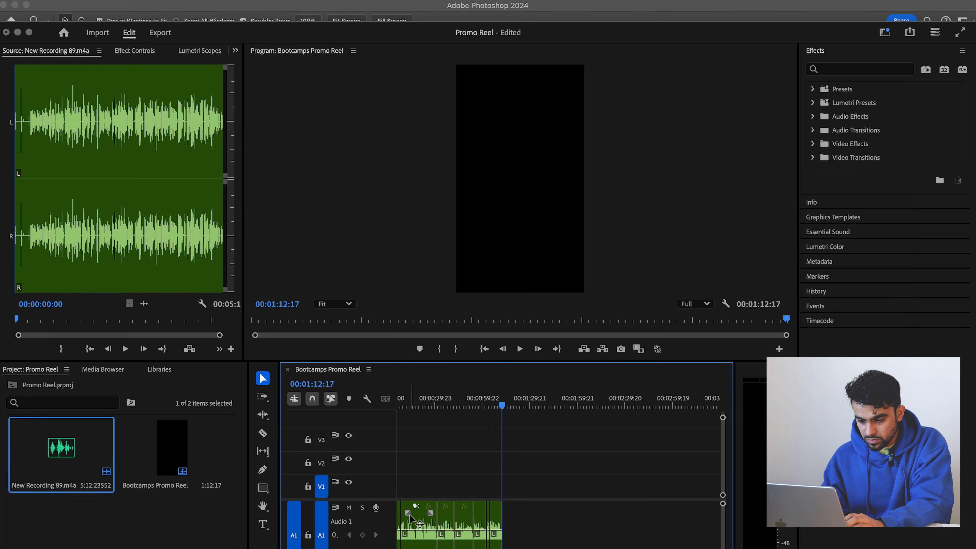
key(equal)
mouse_move(412, 399)
mouse_down()
mouse_move(387, 403)
mouse_move(425, 408)
mouse_up()
key(equal)
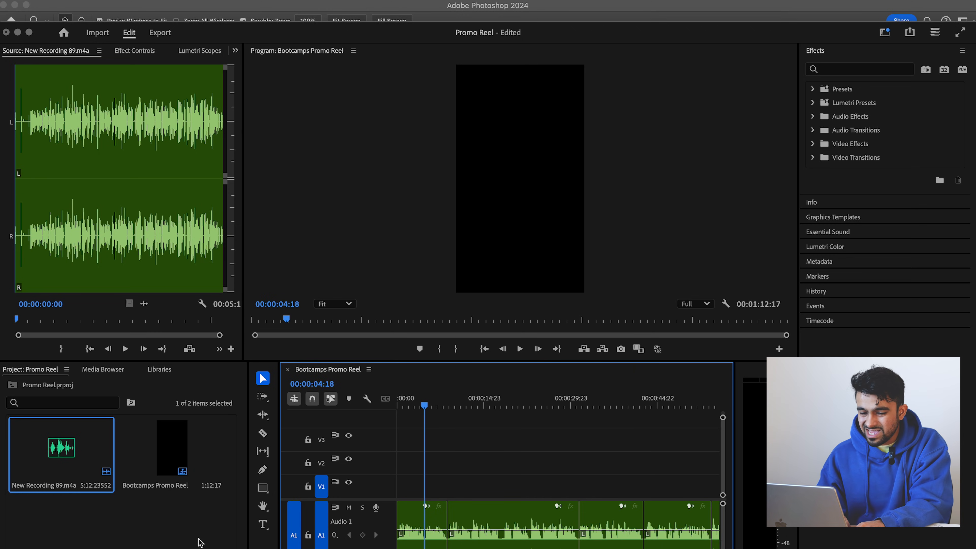
- Import NO CODE HERO.png and Main Over2.png into the project and place both posters on the timeline above the voiceover
key(super+Tab)
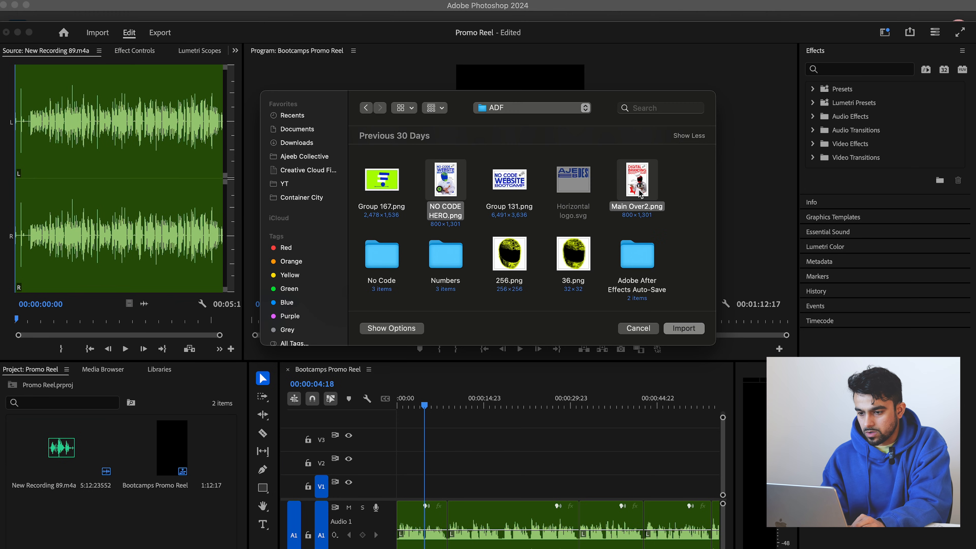
key(Return)
click(146, 529)
drag(80, 534, 432, 489)
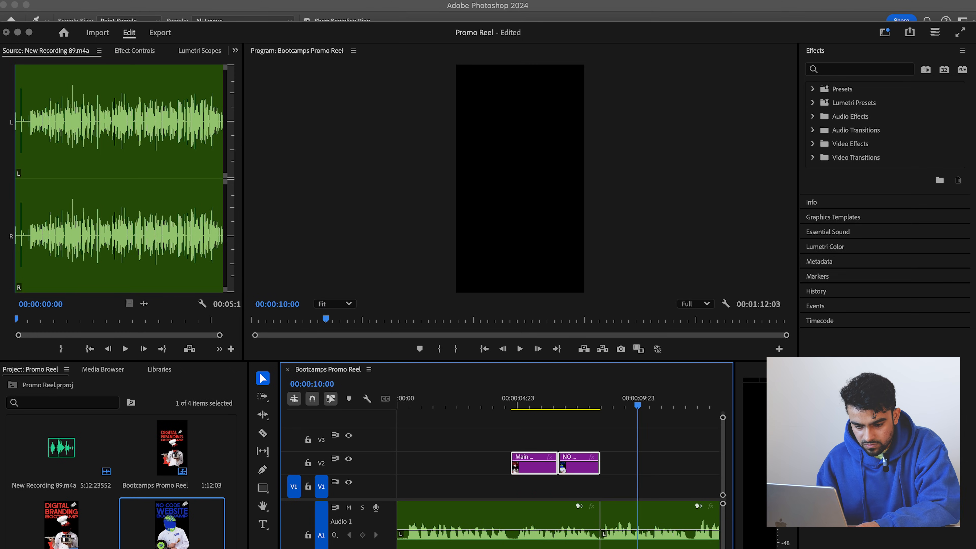
- Create a 1080 × 1920 color matte at 23.976 fps in the off-white color f0eee6
click(216, 548)
click(241, 548)
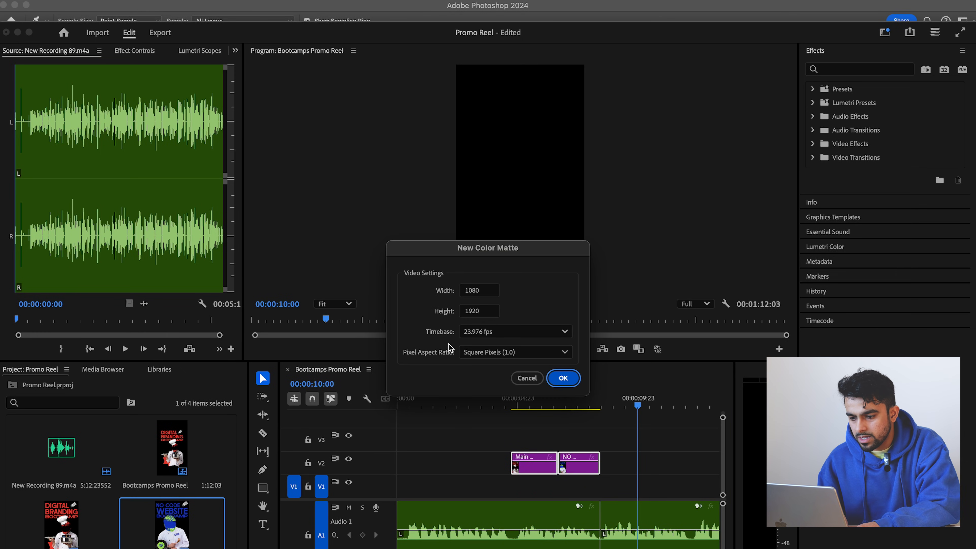
click(563, 378)
click(552, 387)
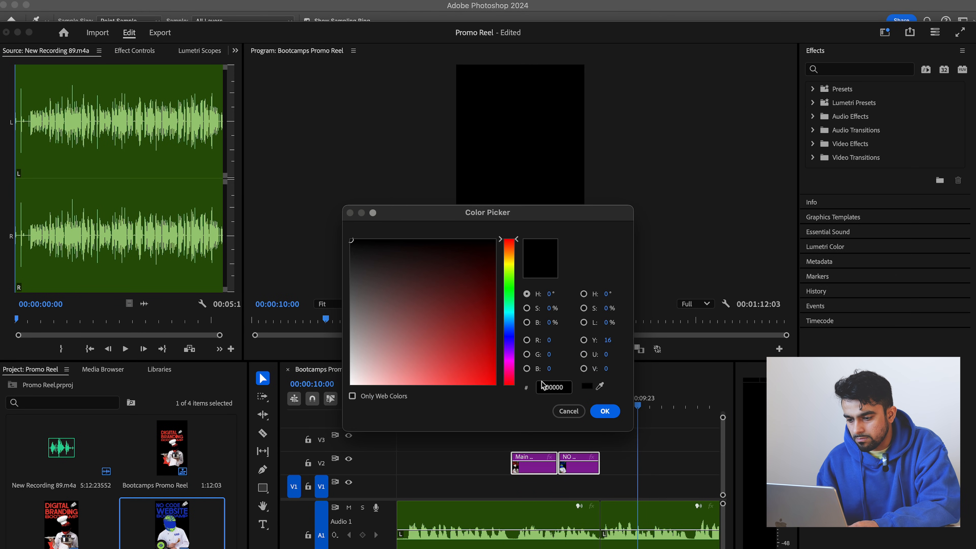
text(f0eee6)
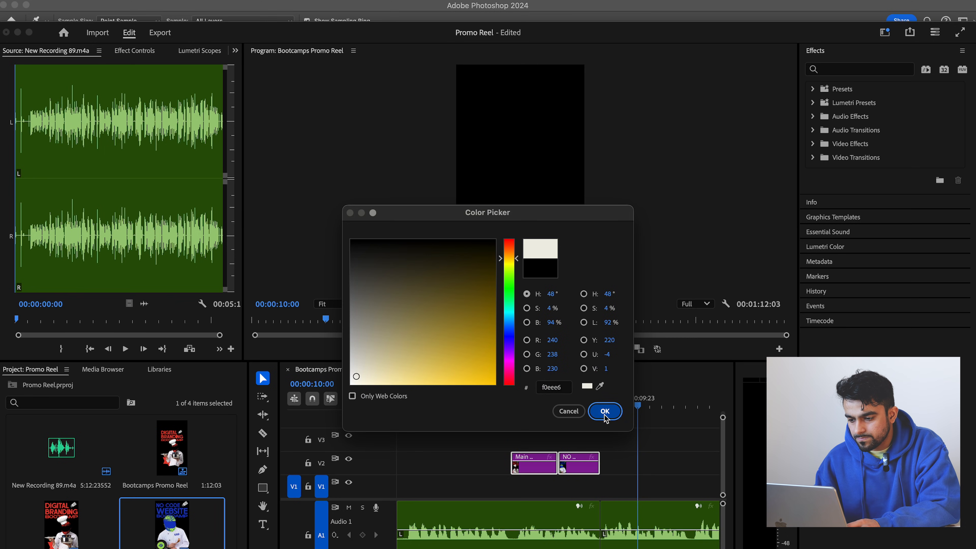
click(605, 411)
click(519, 346)
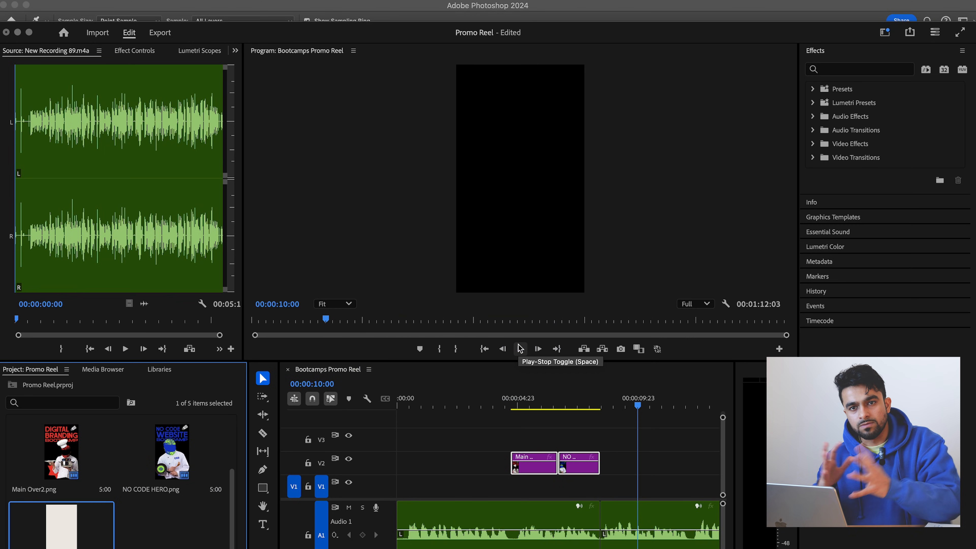
- Place the color matte on track V1 beneath the two posters and trim it to where the second poster ends
drag(61, 529, 514, 491)
drag(629, 489, 598, 486)
drag(548, 400, 526, 399)
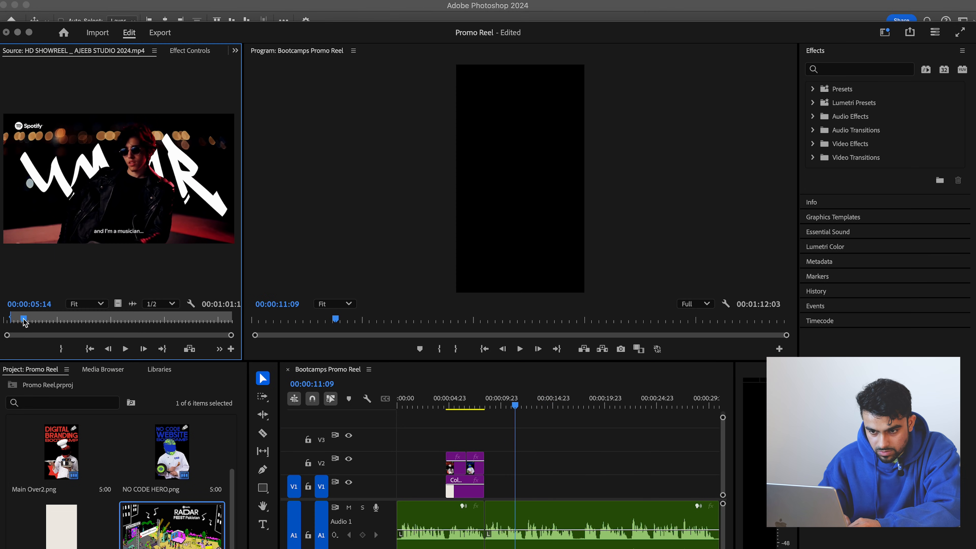
- Mark an out point at 00:00:04:10 in the HD SHOWREEL video and place the excerpt on V1 right after the color matte
drag(22, 324, 20, 324)
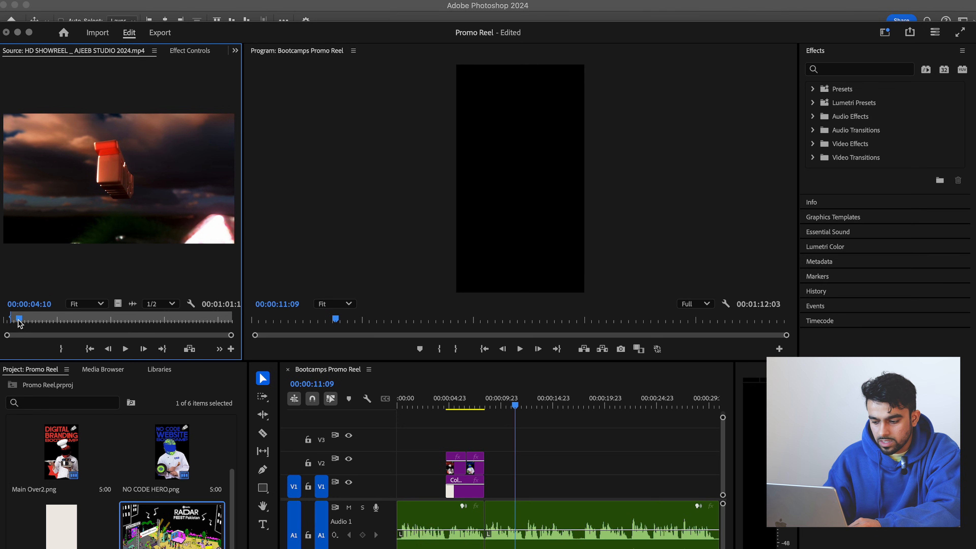
key(o)
drag(459, 382, 498, 486)
- Play the placed showreel excerpt from its start at 00:00:08:11 and select the clip
drag(506, 402, 496, 401)
key(Up)
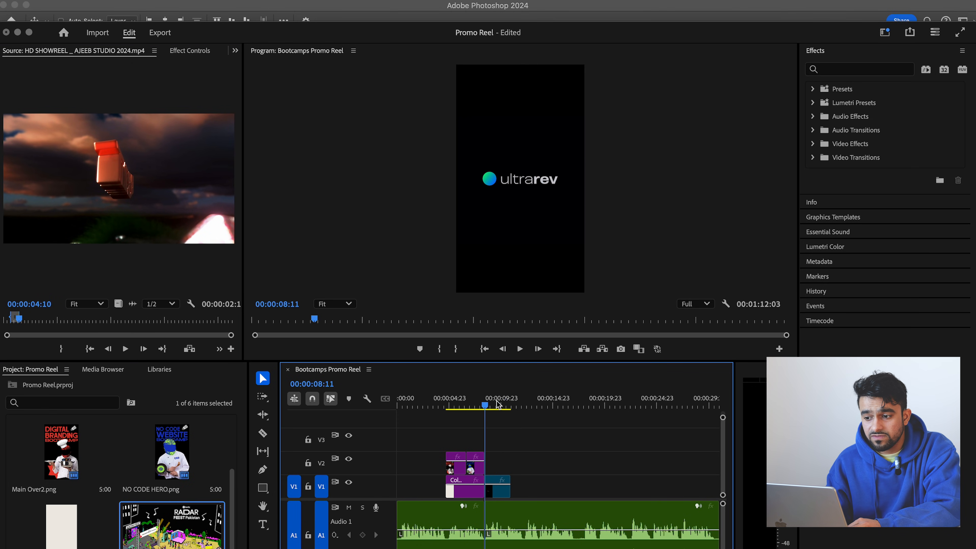
key(space)
key(space)
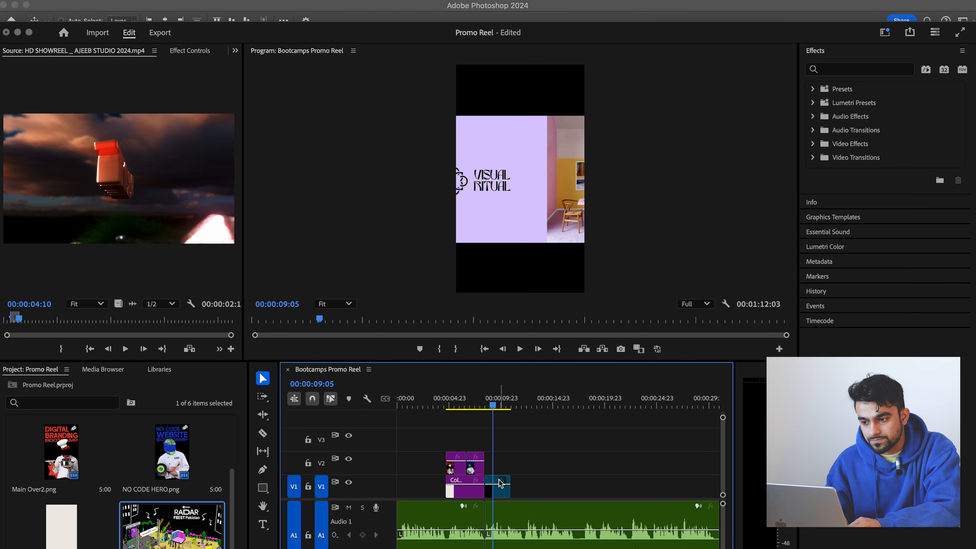
click(499, 496)
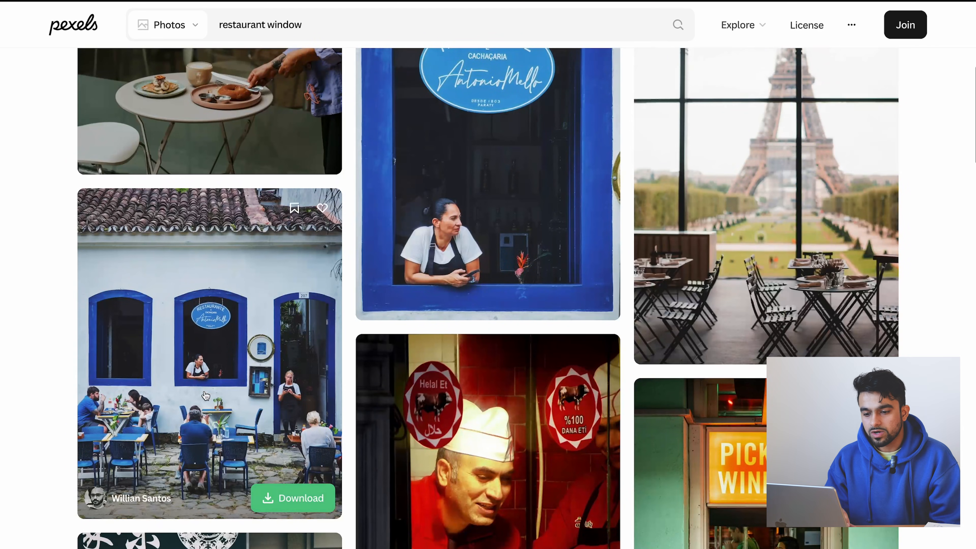
- On Pexels, open the photo of the outdoor restaurant with blue-framed windows and download it
click(202, 406)
scroll(538, 349, down, 10)
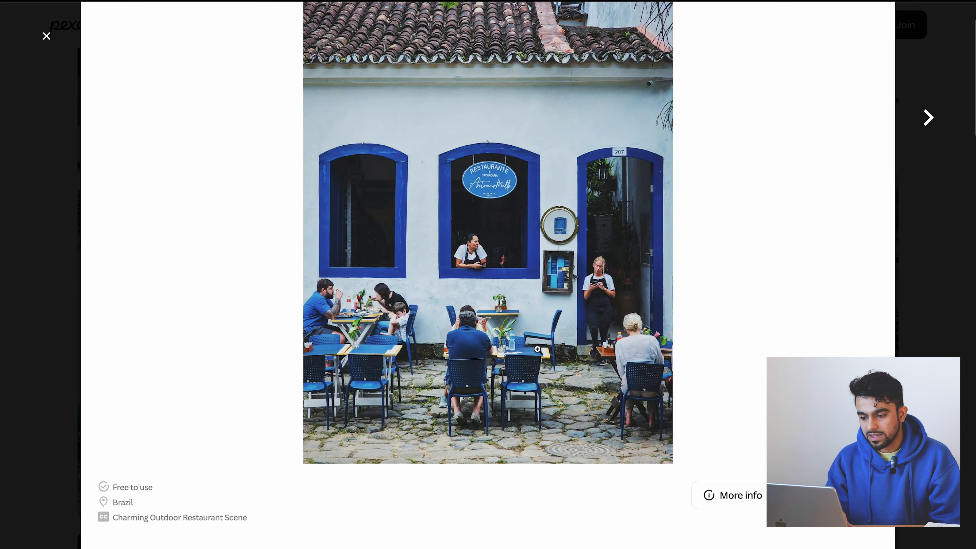
scroll(538, 353, up, 10)
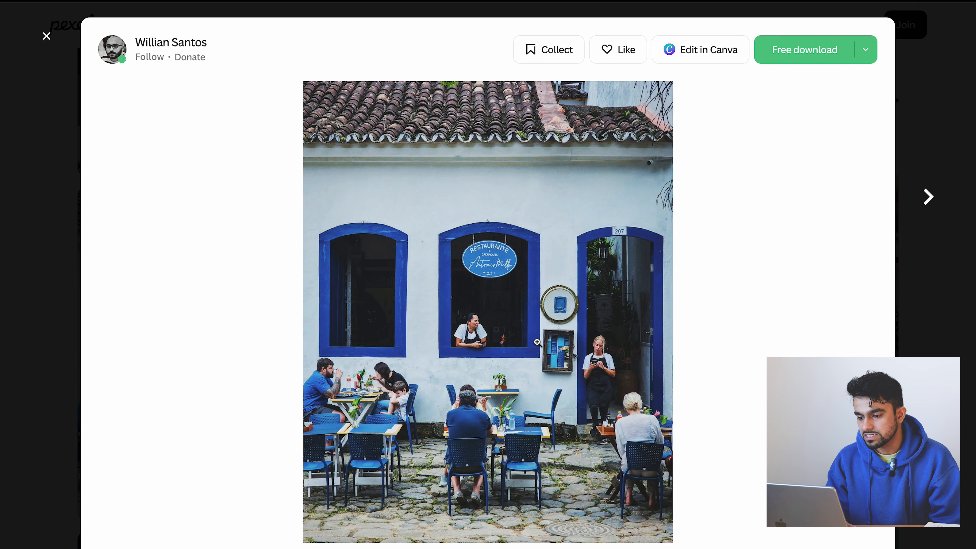
click(792, 58)
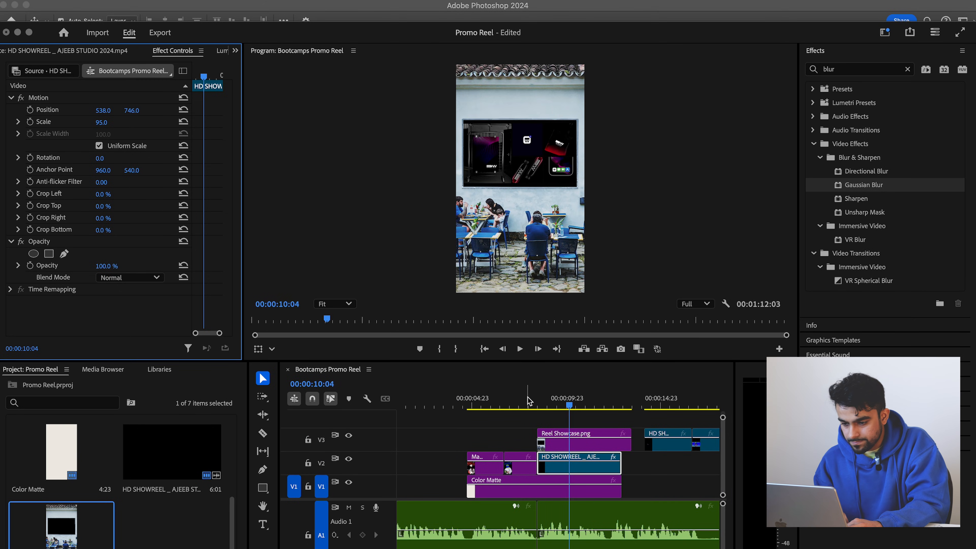
- Back in Premiere Pro, play the Reel Showcase section and move on to the showreel clips that follow it
click(527, 402)
key(space)
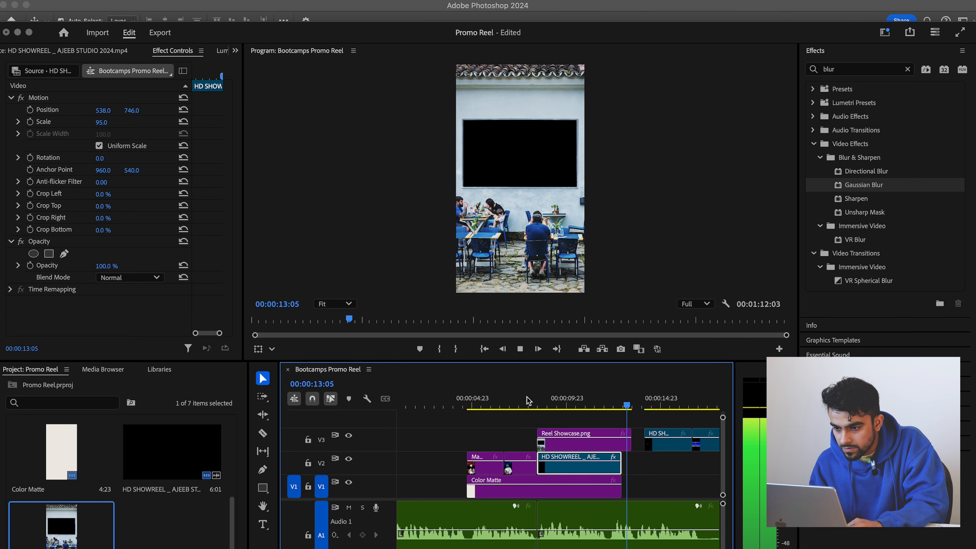
key(space)
scroll(660, 470, right, 6)
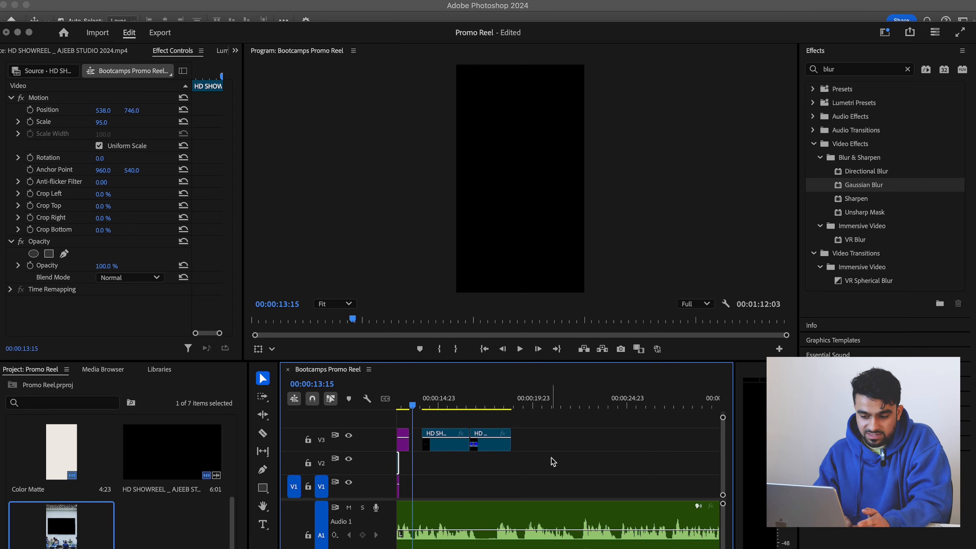
drag(439, 401, 475, 402)
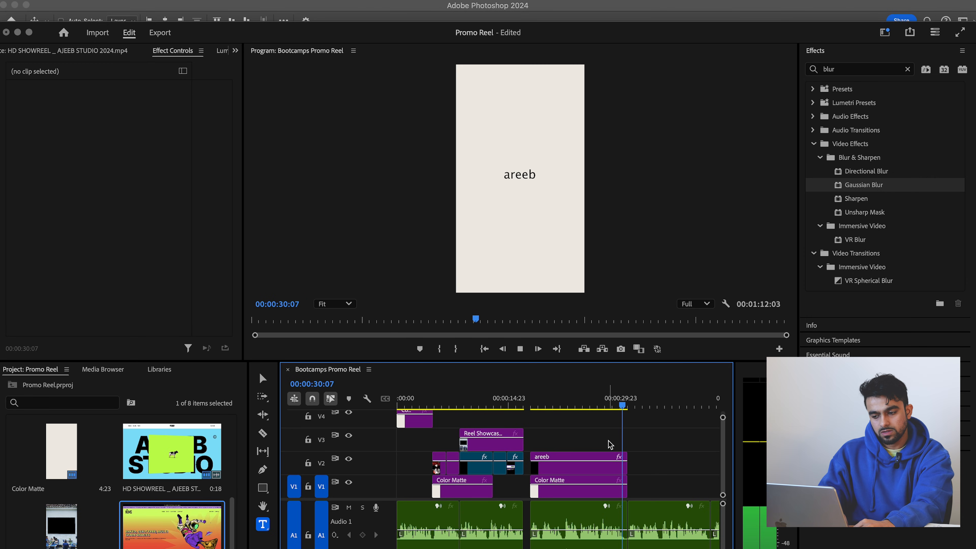
- Open the placeholder name text of the title clip over the color matte for editing at 00:00:23:14
click(573, 402)
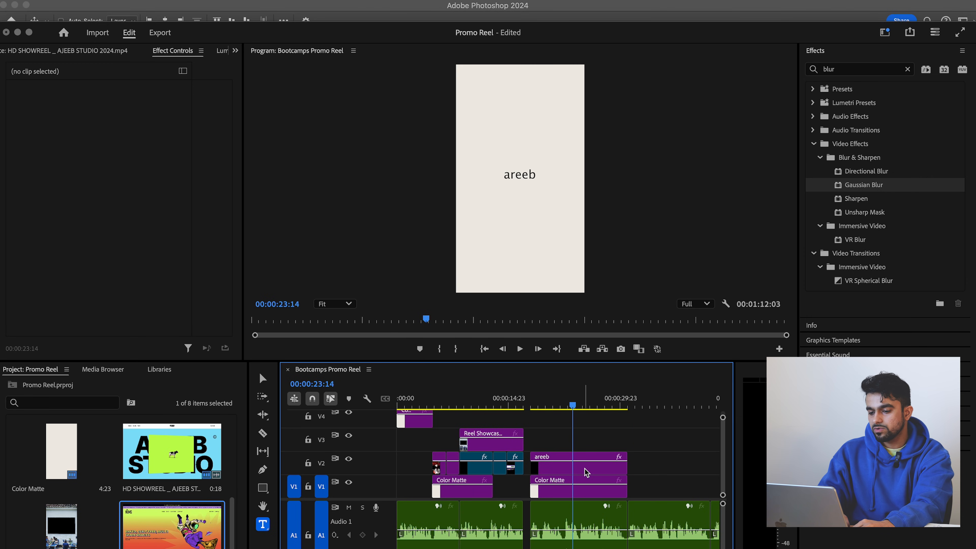
click(507, 171)
click(518, 172)
double_click(518, 173)
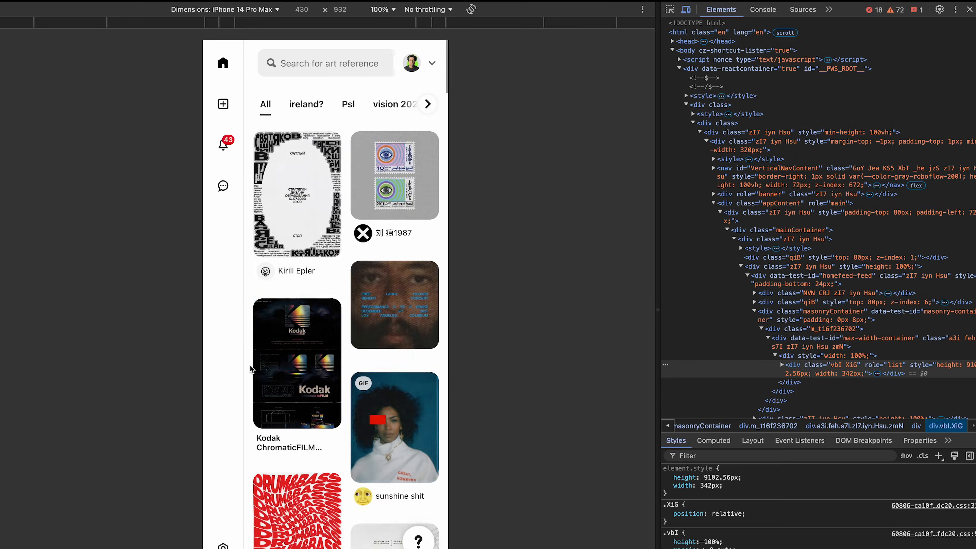
- Browse the brand identity pins in the Pinterest feed shown at iPhone 14 Pro Max size
scroll(401, 302, down, 10)
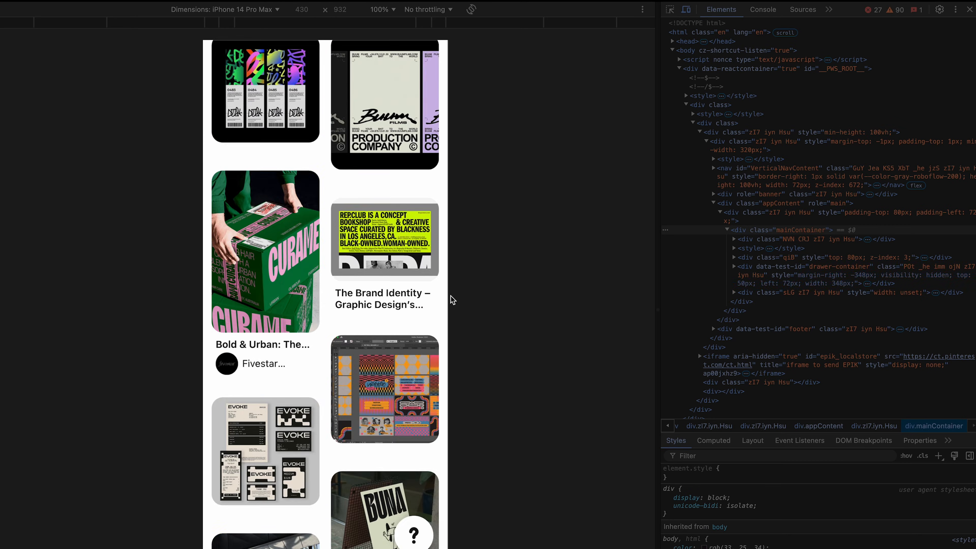
scroll(453, 300, down, 15)
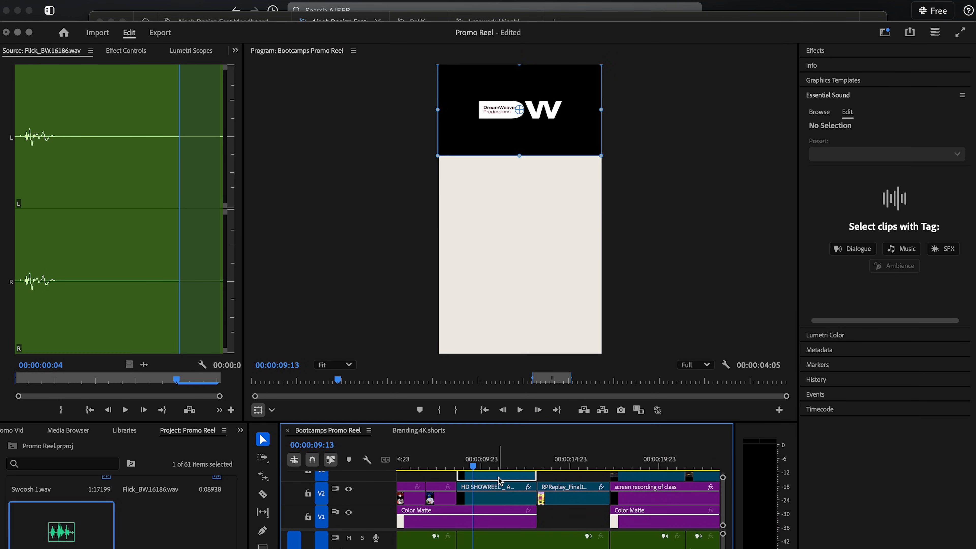
- Look through the stacked video tracks of the Bootcamps Promo Reel sequence
scroll(505, 516, up, 2)
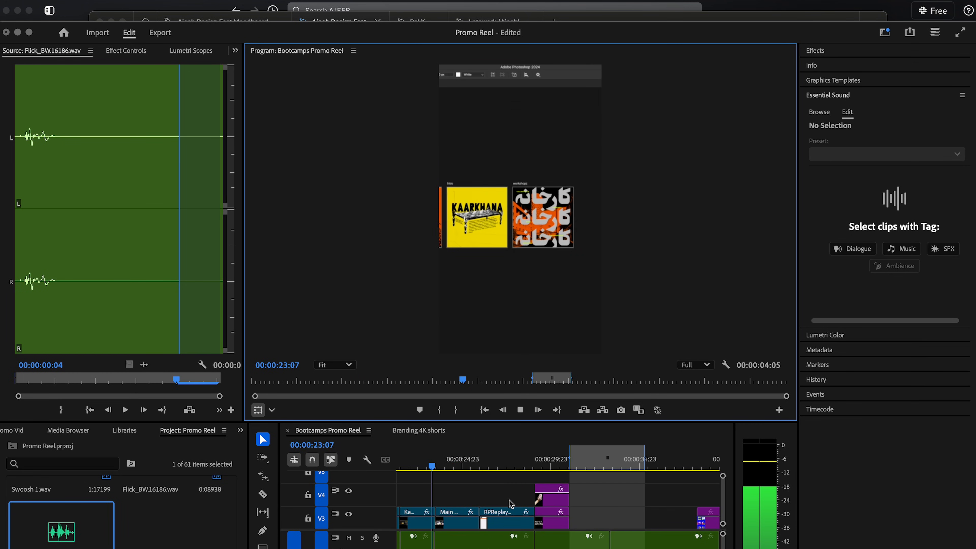
scroll(510, 503, down, 2)
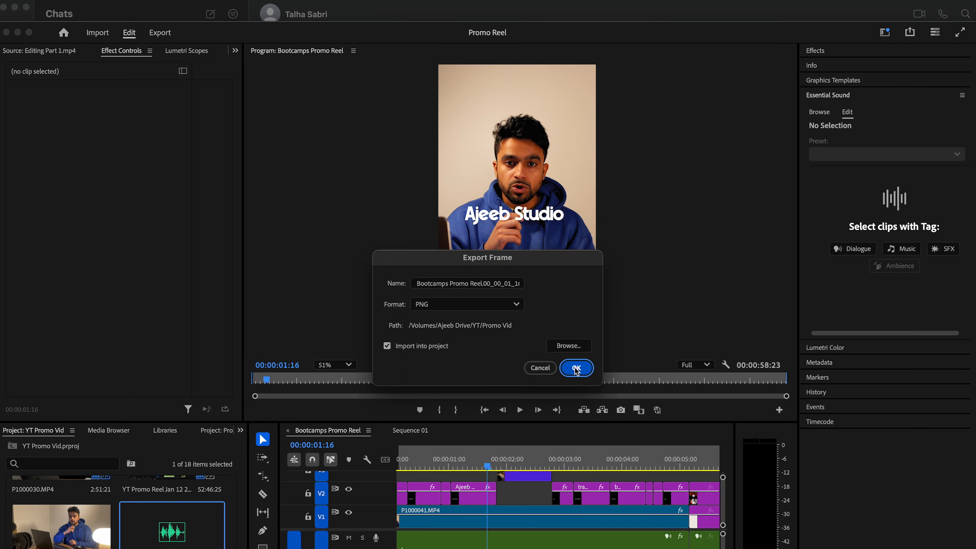
- Open the exported PNG still frame in Photoshop and generate further variations of its "plants" generative layer
right_click(166, 519)
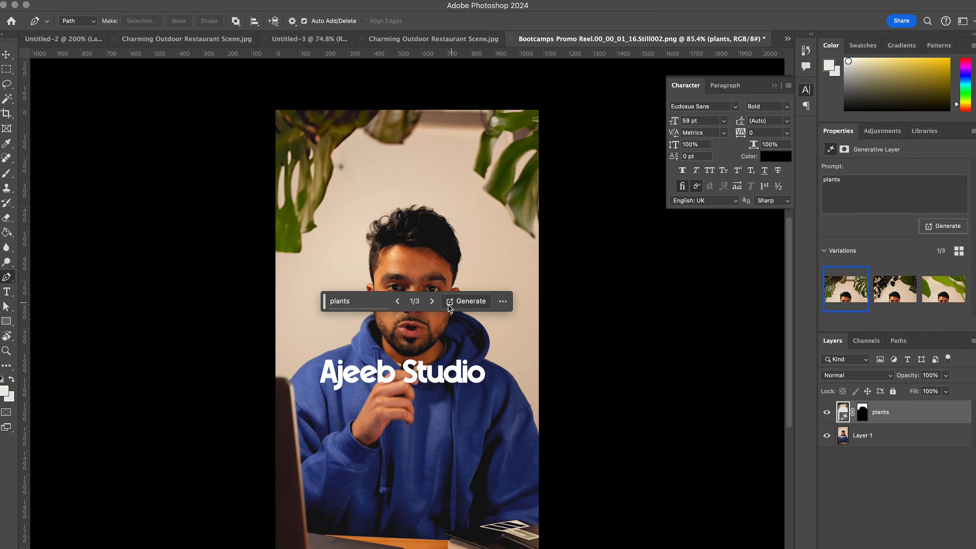
click(450, 306)
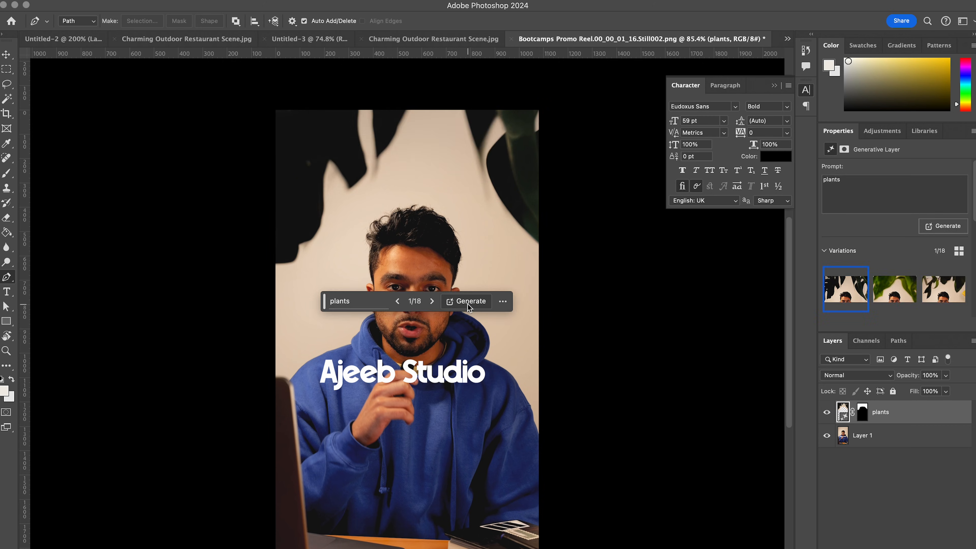
click(462, 302)
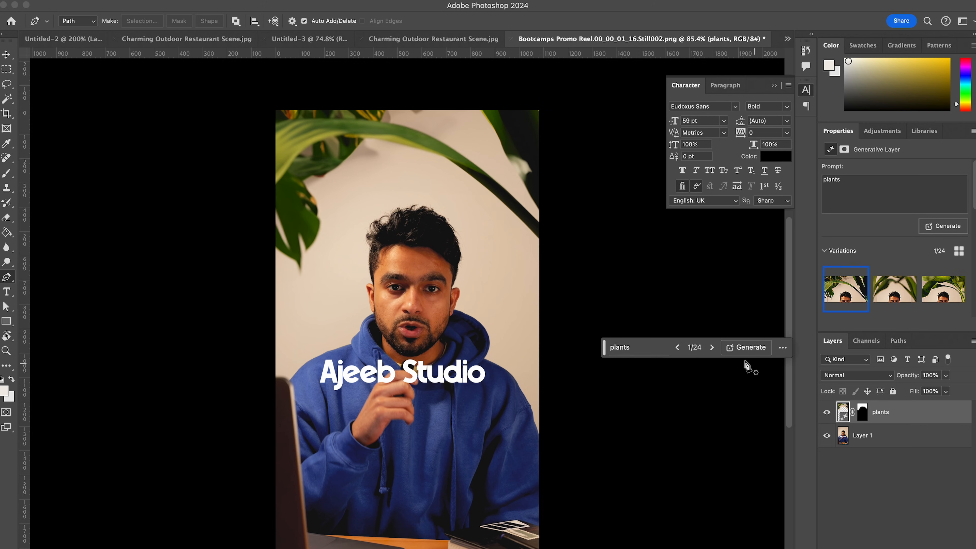